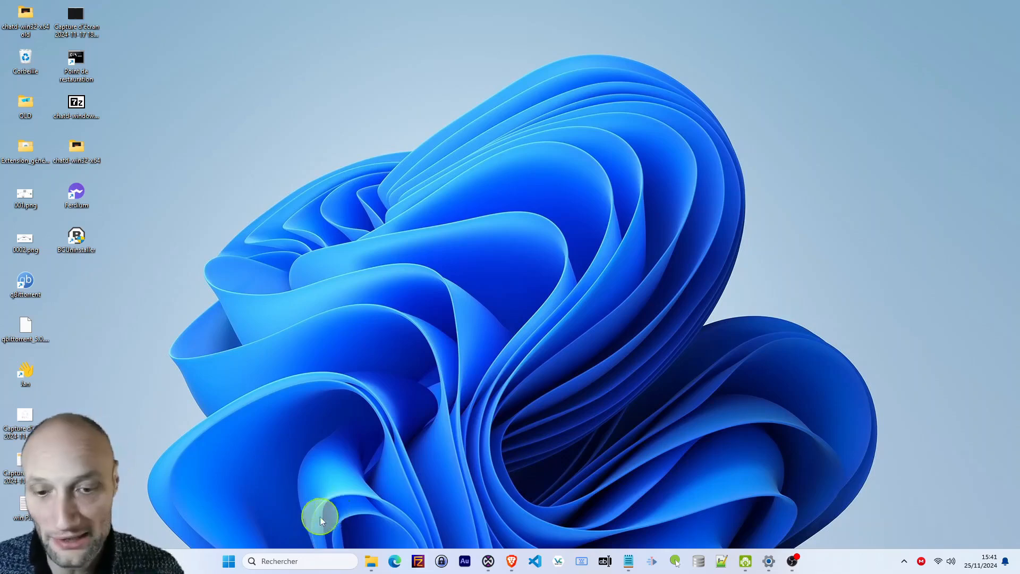
Search Windows for Paint and open the application.
left_click(304, 555)
type("pa")
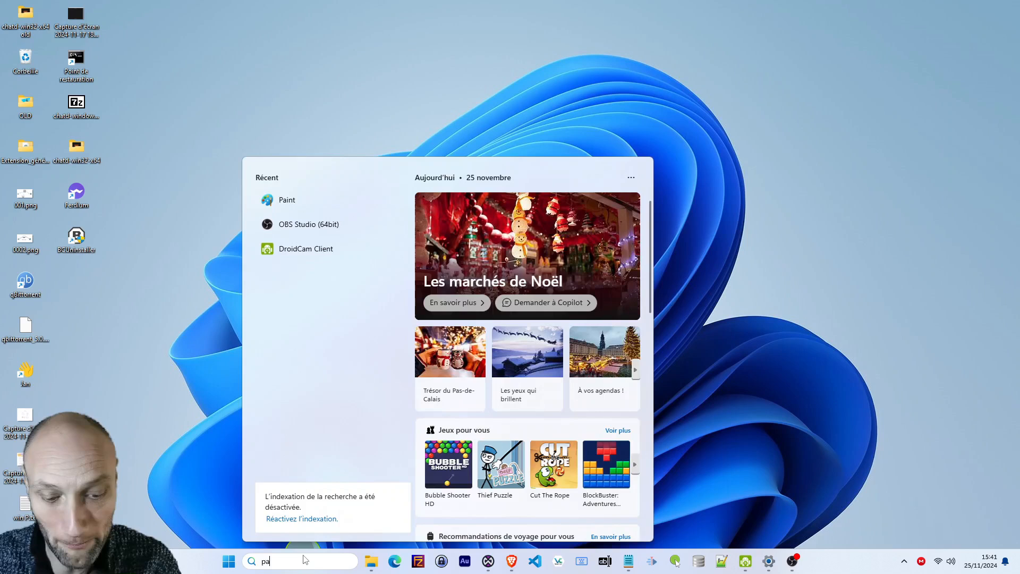
type("it")
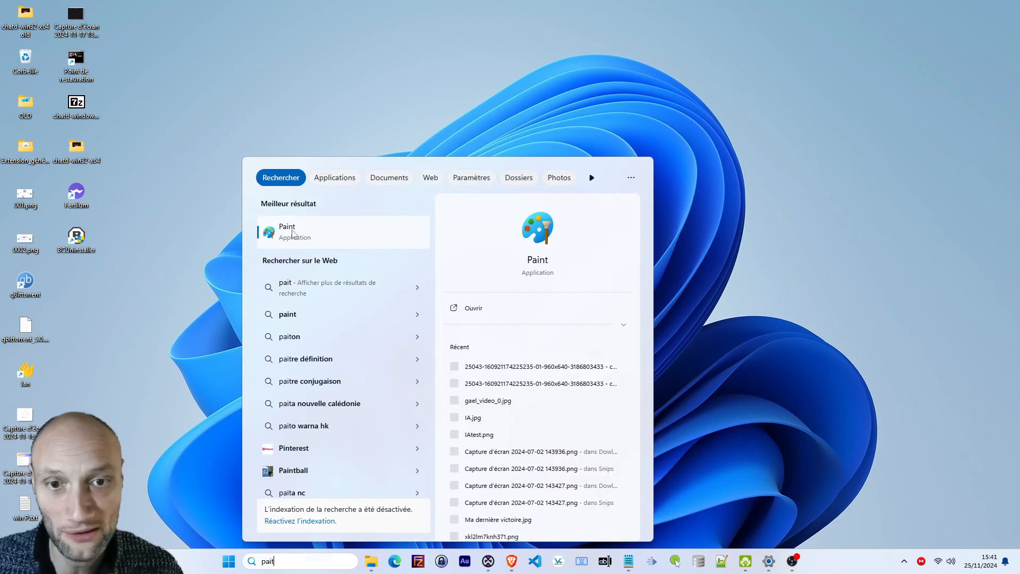
left_click(293, 230)
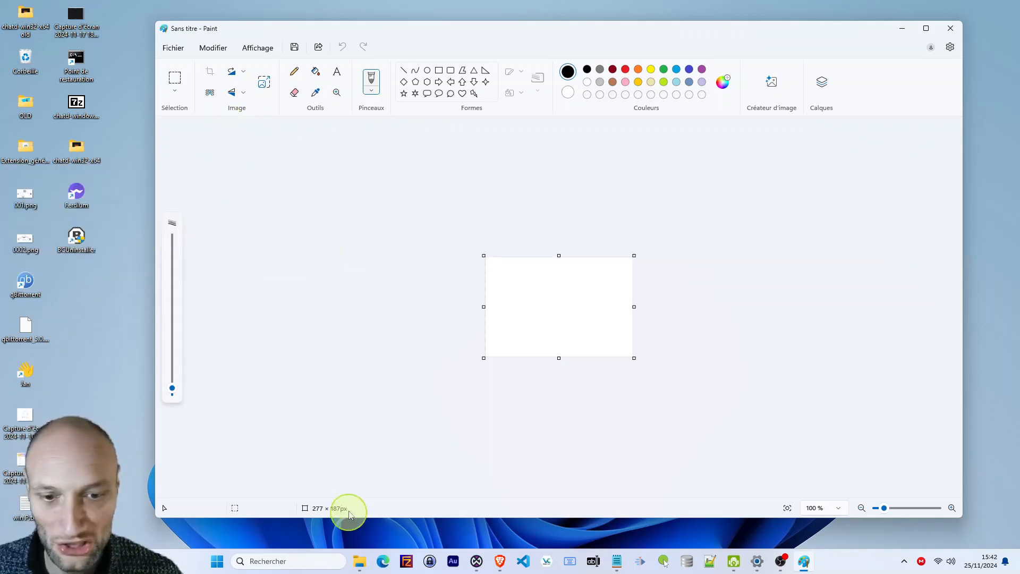
Load the portrait JPG from the tuto folder into Paint and remove its background.
left_click(360, 563)
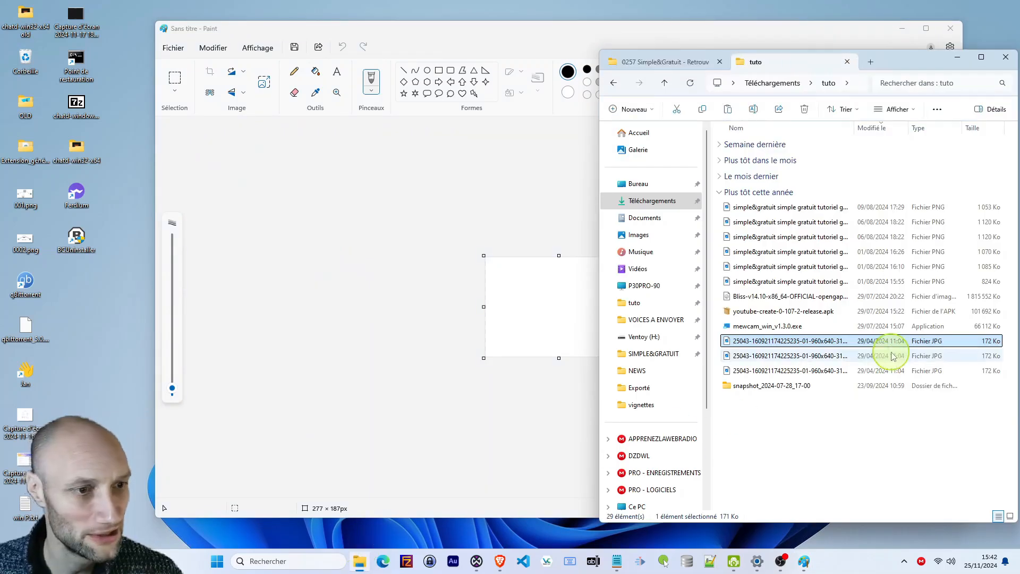
mouse_move(847, 333)
left_mouse_down()
mouse_move(410, 321)
mouse_move(512, 280)
left_mouse_up()
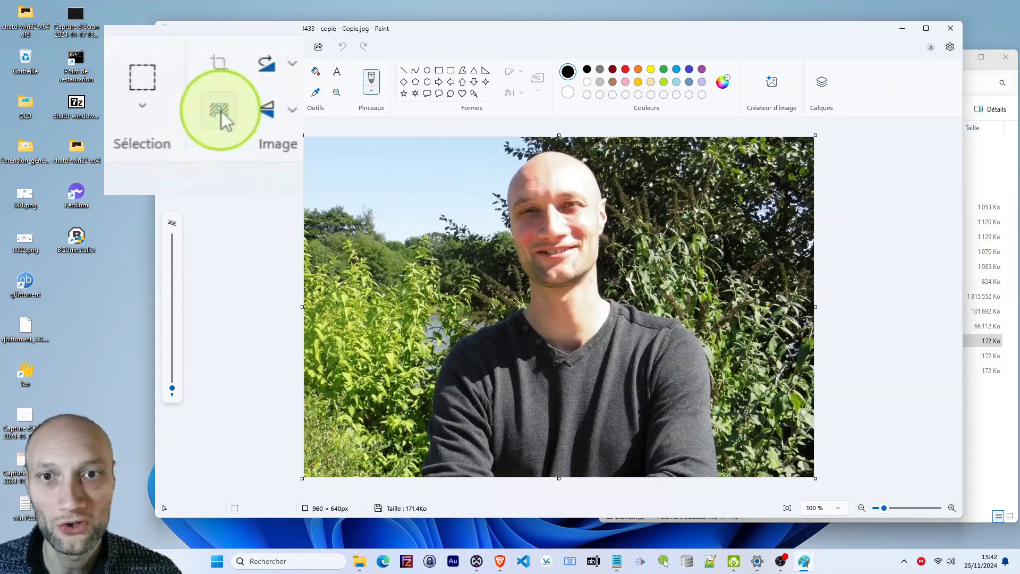
left_click(210, 94)
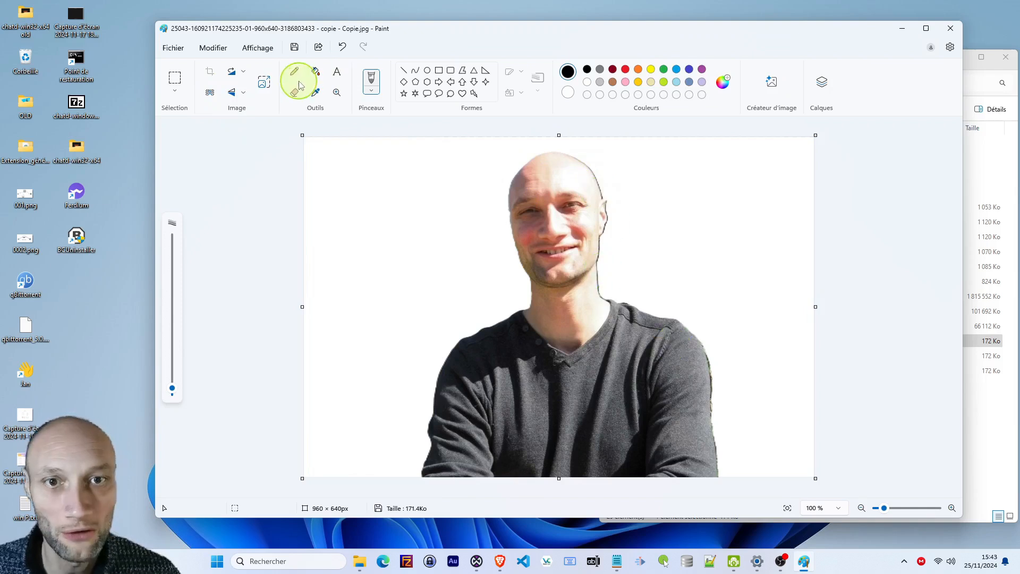
Erase the leftover background fringe along the outer edge of the sleeve on the image's right side.
left_click(886, 509)
mouse_move(889, 511)
left_mouse_down()
mouse_move(872, 510)
mouse_move(886, 511)
left_mouse_up()
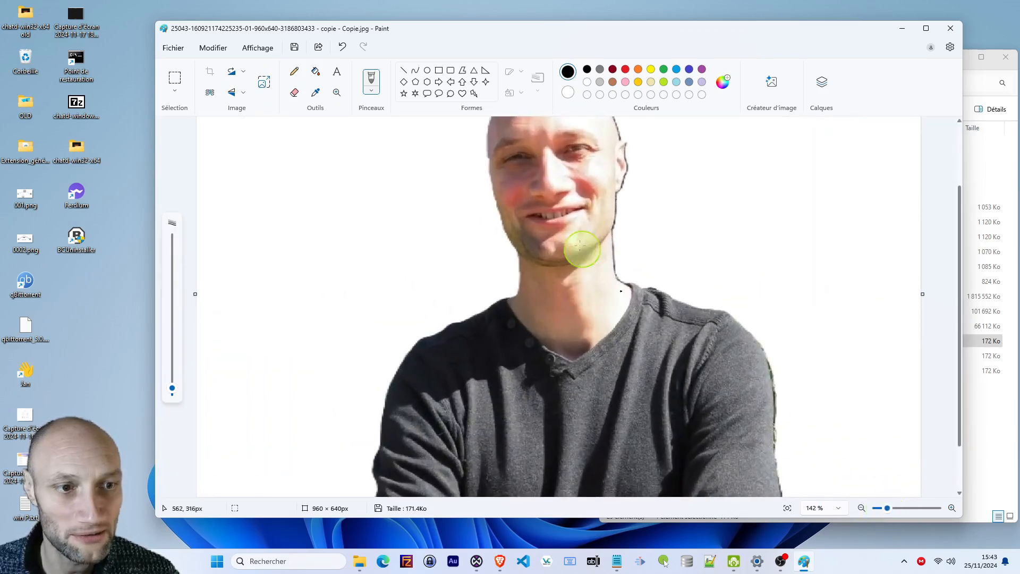
scroll(634, 223, "down", 2)
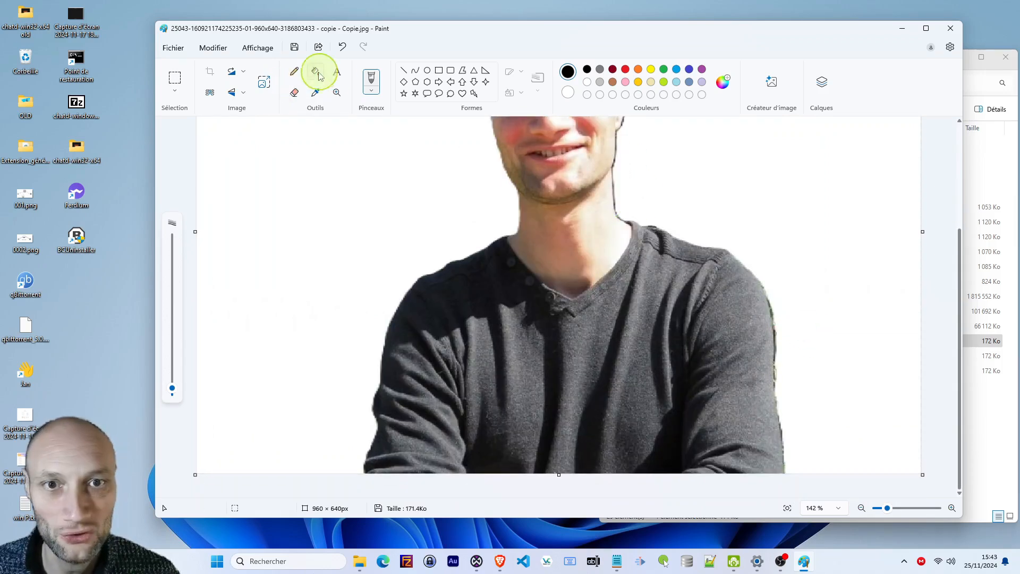
left_click(294, 92)
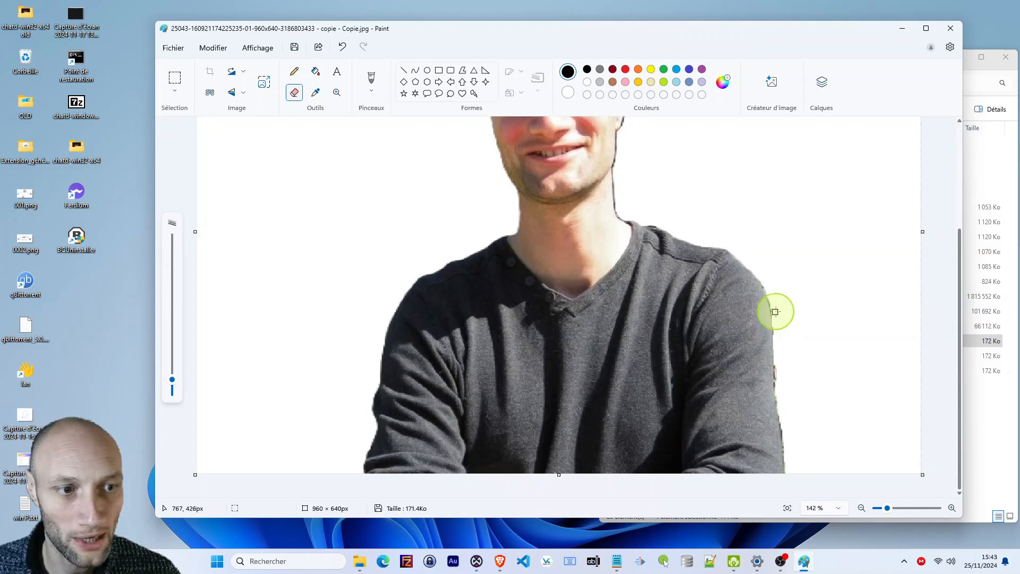
left_click_drag(773, 306, 779, 362)
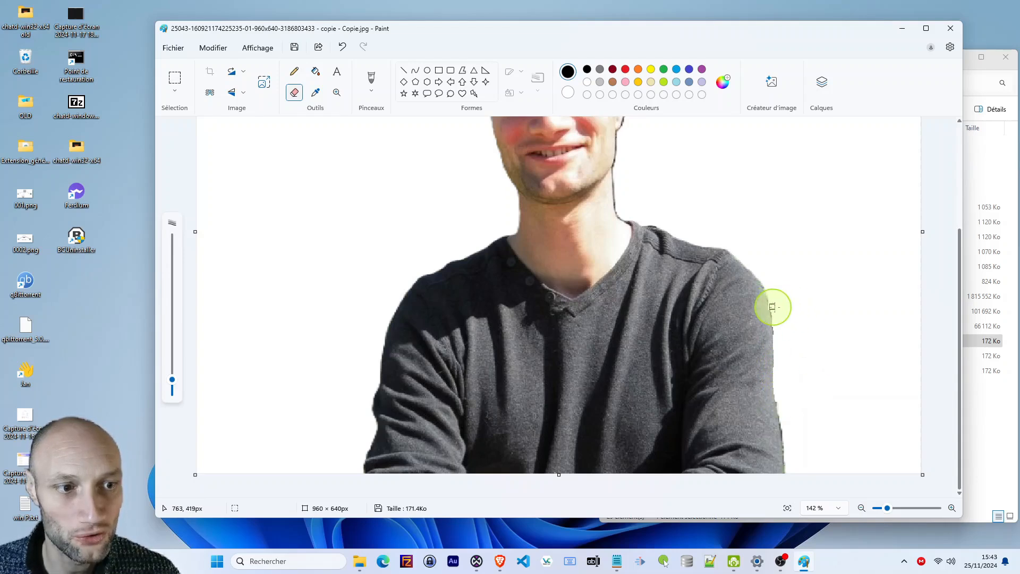
scroll(839, 276, "up", 3)
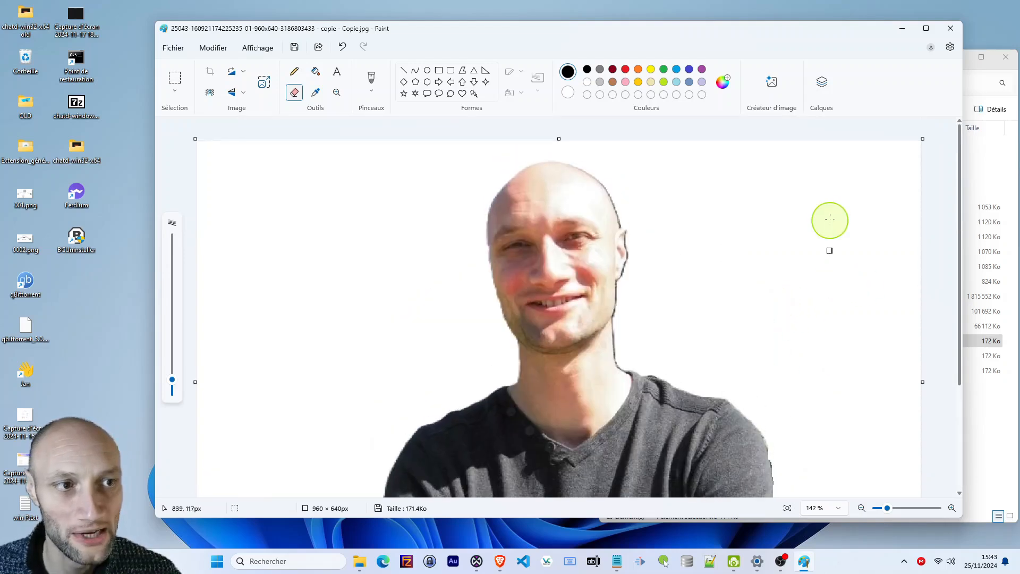
Maximize the Paint window, add a new layer and fill it with black.
left_click(926, 29)
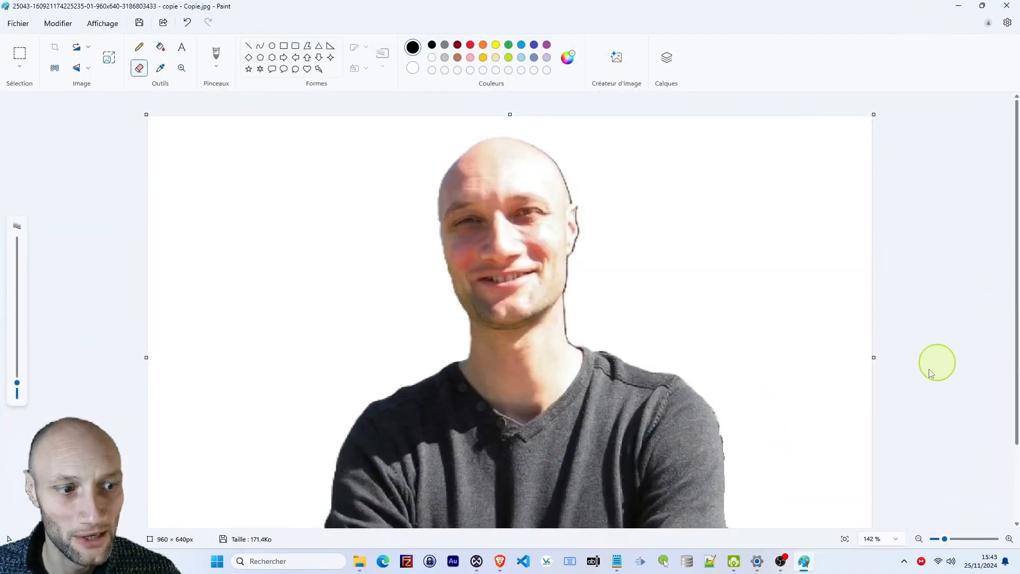
left_click(669, 60)
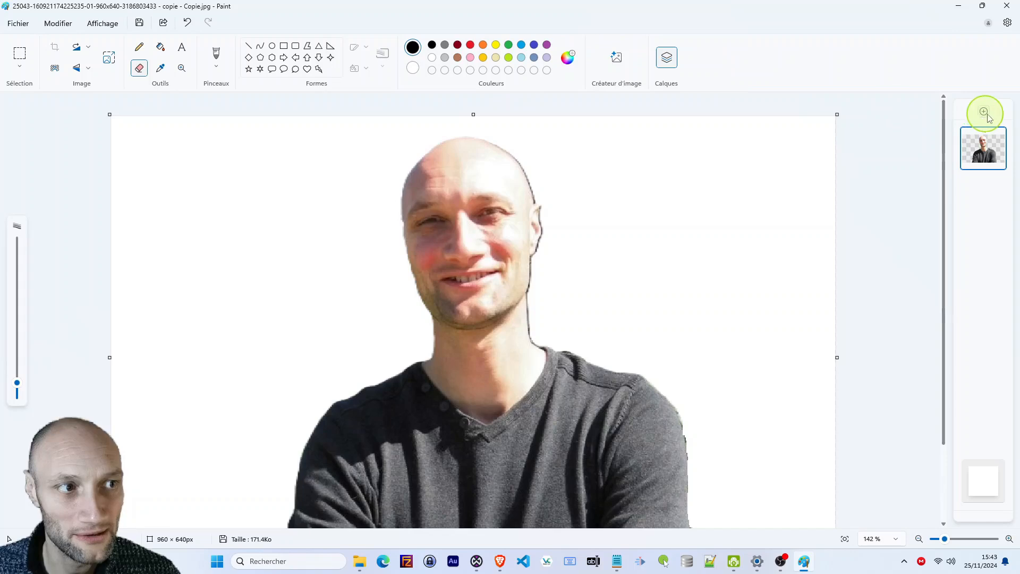
left_click(986, 112)
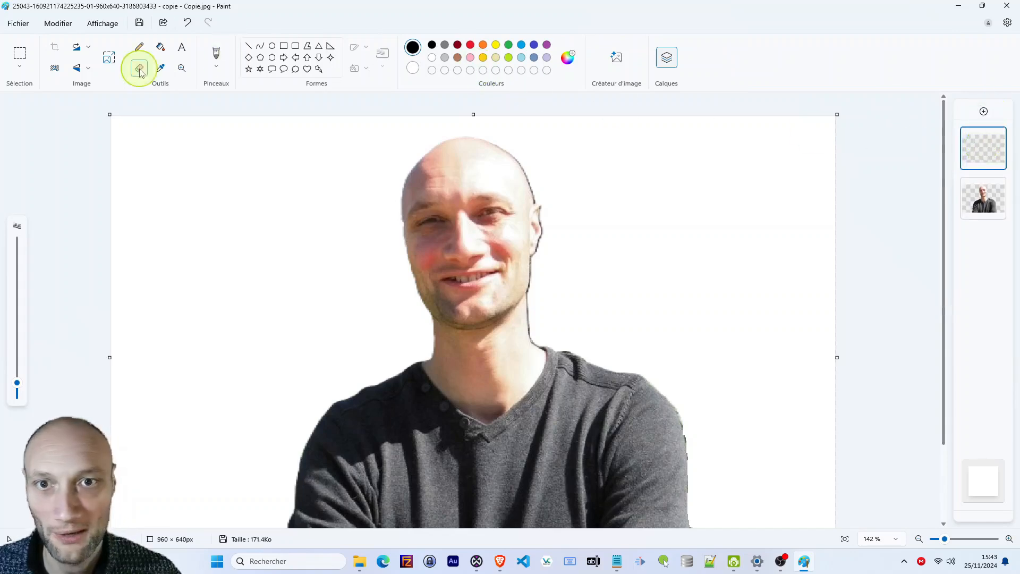
left_click(160, 47)
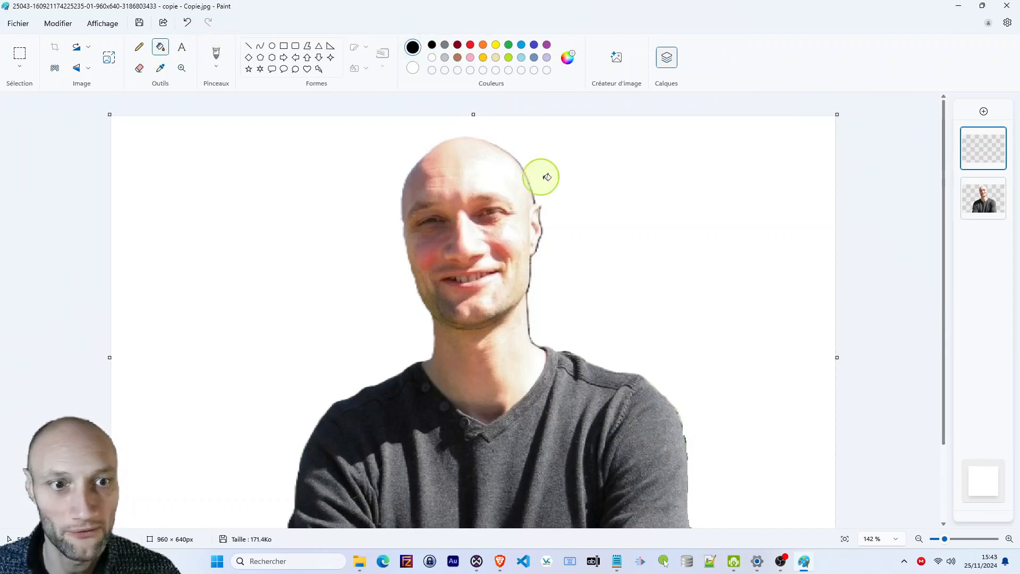
left_click(728, 161)
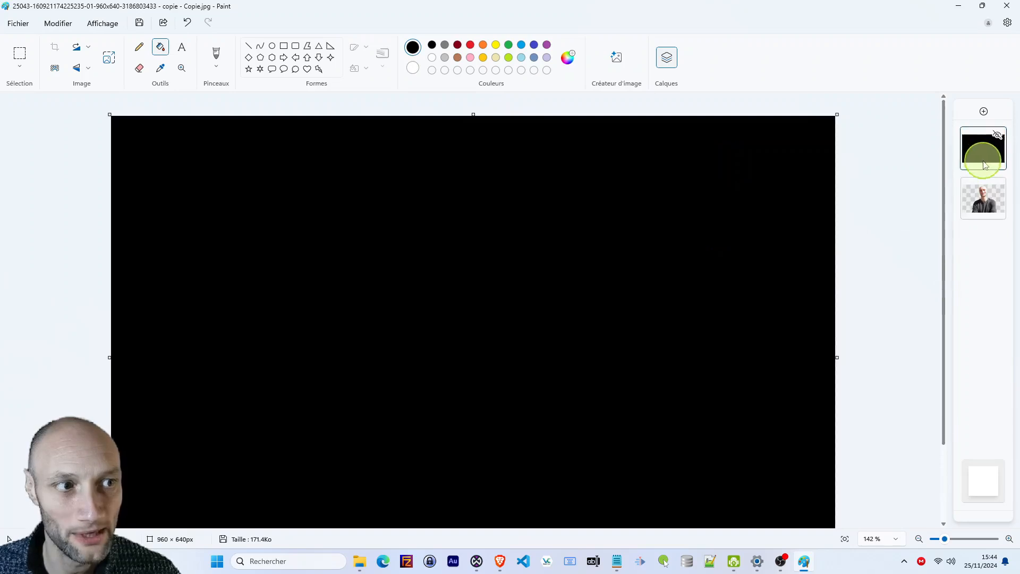
Move the portrait layer above the black layer and activate the Eraser on the portrait layer.
left_click_drag(983, 198, 980, 147)
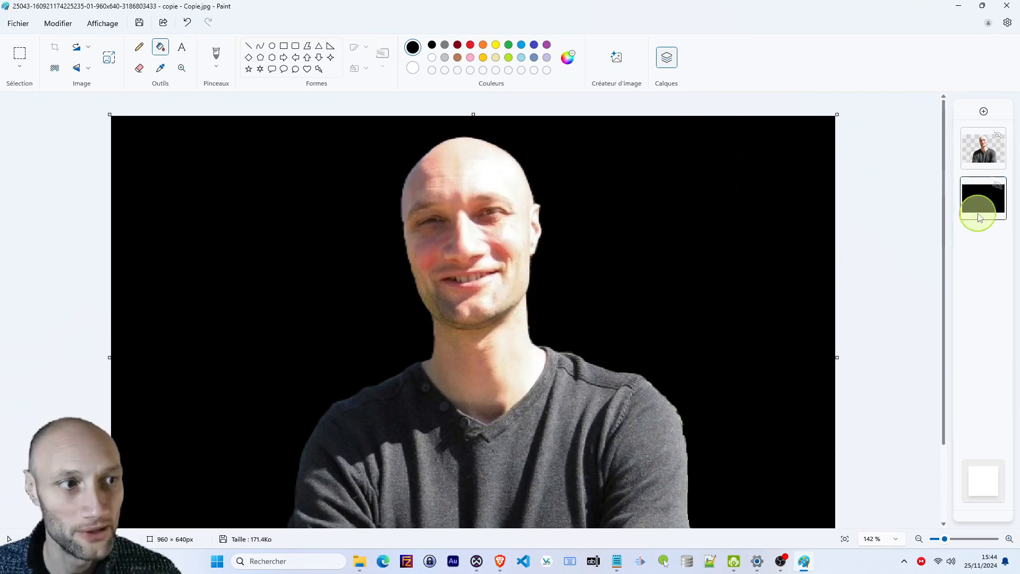
left_click(979, 159)
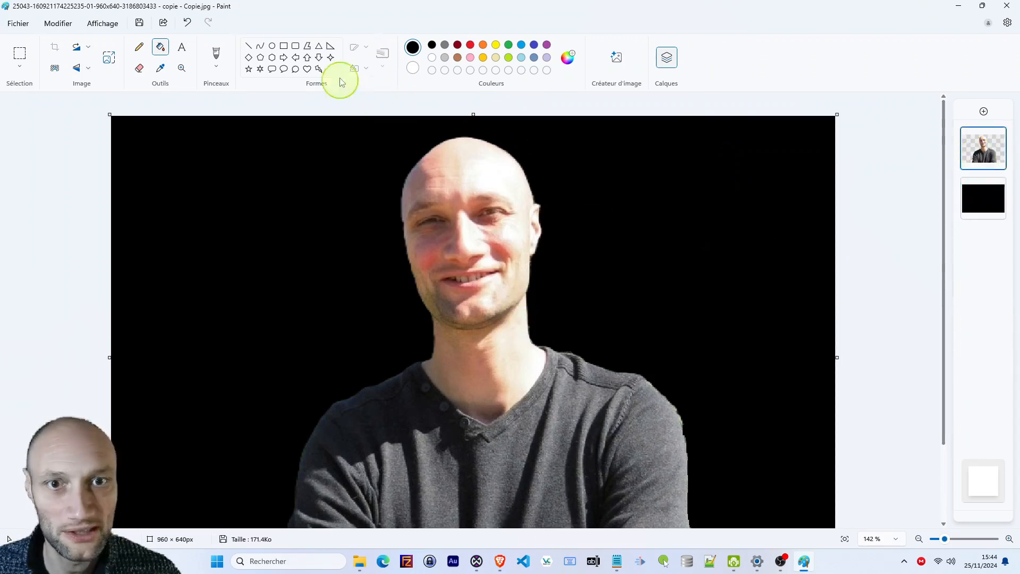
left_click(139, 68)
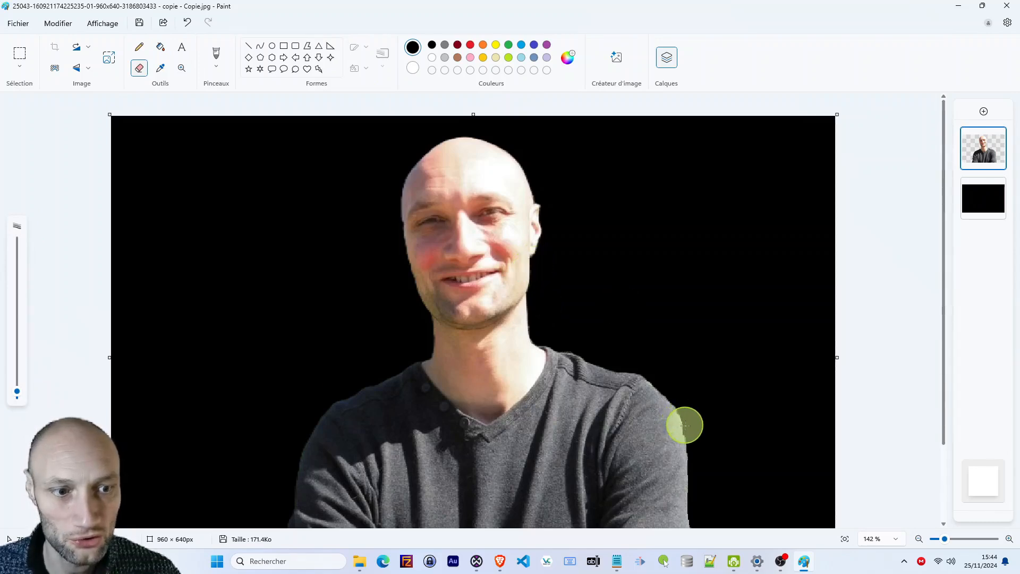
scroll(689, 287, "down", 2)
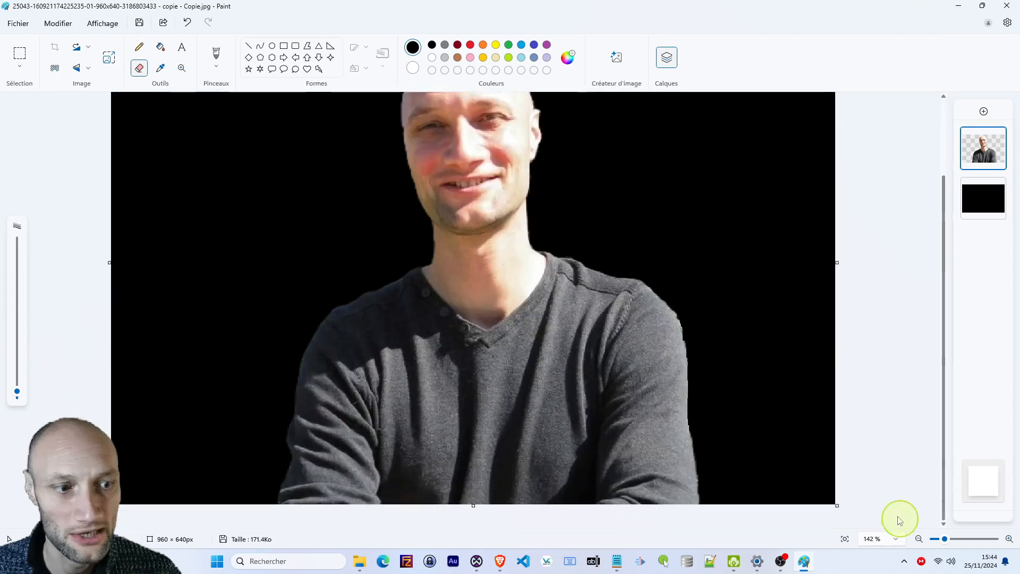
left_click(941, 540)
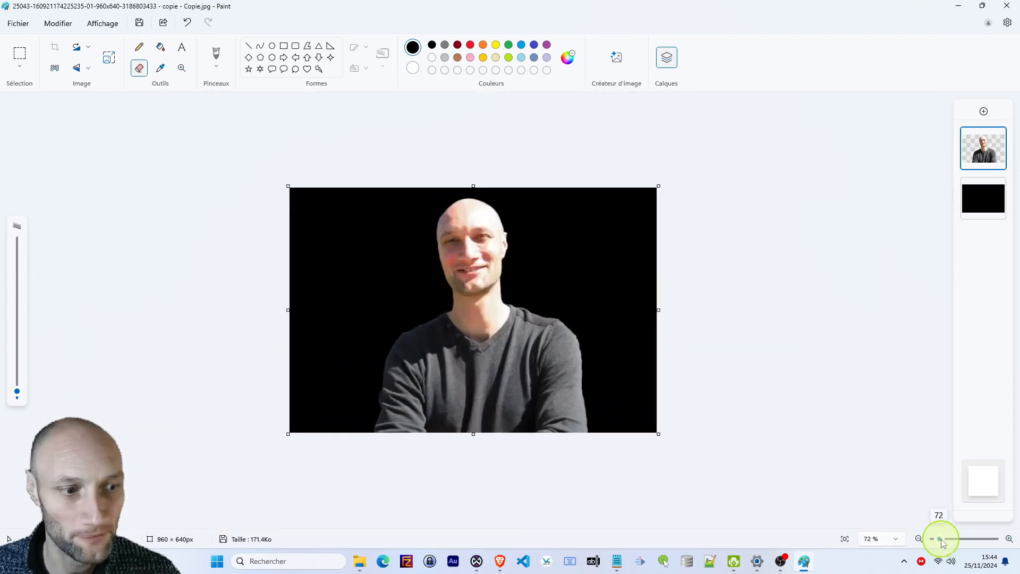
left_click_drag(940, 539, 943, 542)
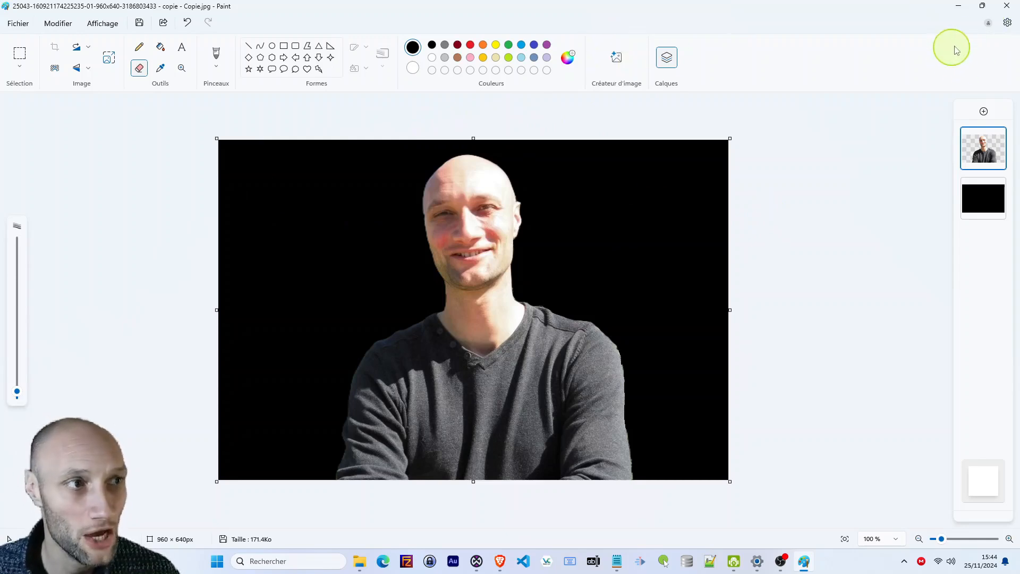
Close Paint without saving the changes to the portrait.
left_click(1006, 10)
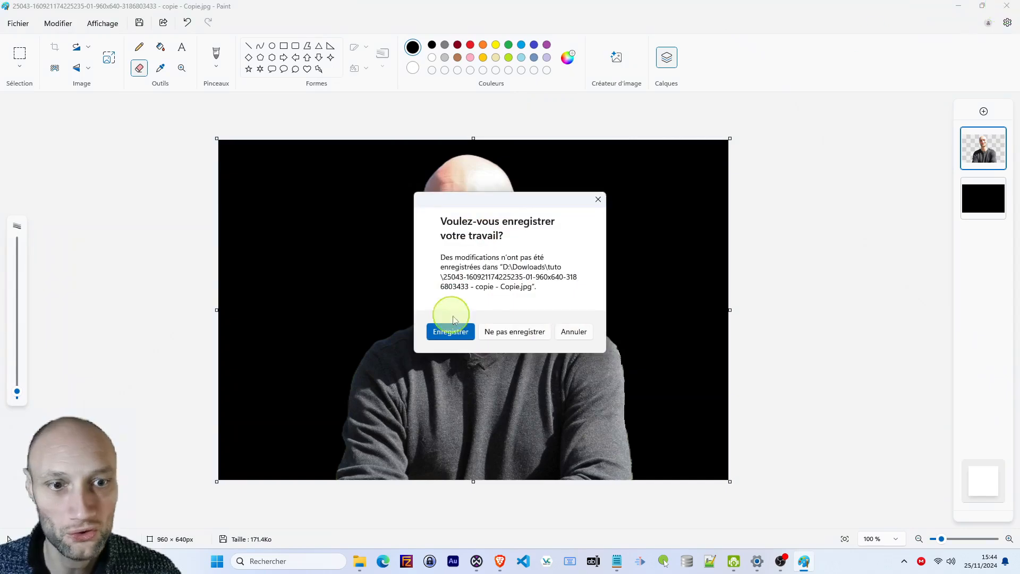
left_click(514, 332)
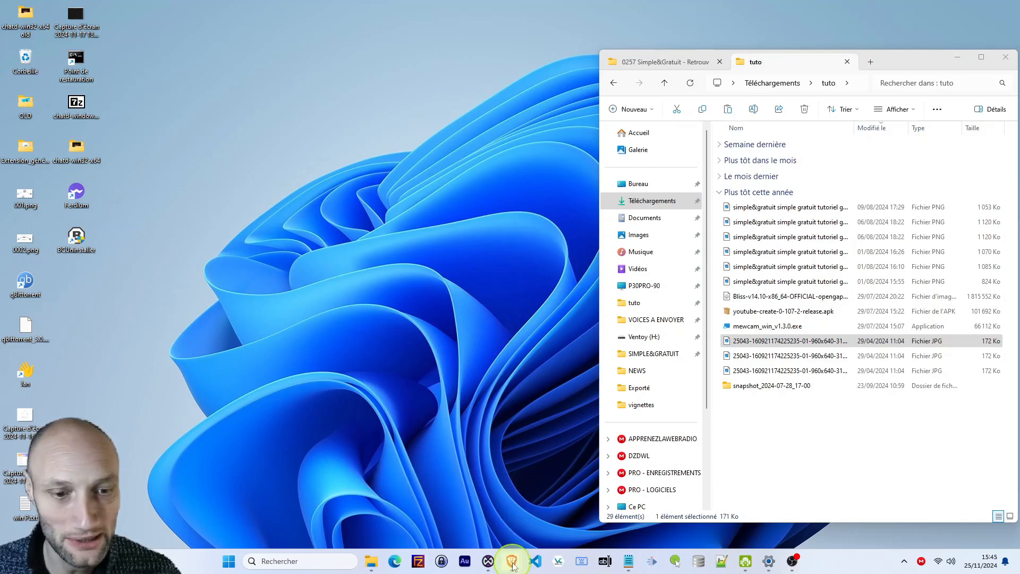
Switch to the Brave browser and upload the portrait JPG from the tuto folder to the Depositphotos background remover.
mouse_move(514, 566)
left_click(599, 502)
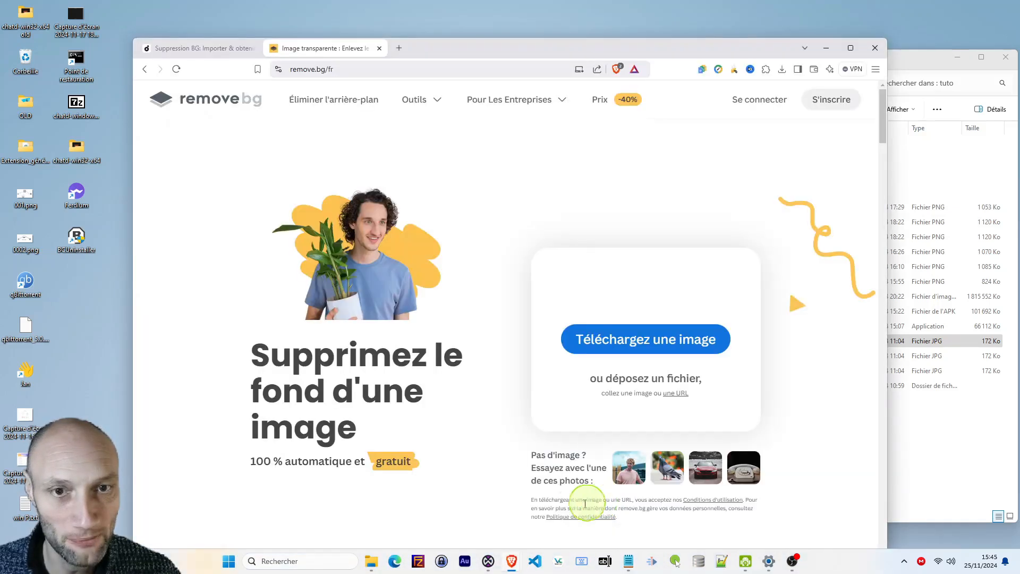
left_click(197, 48)
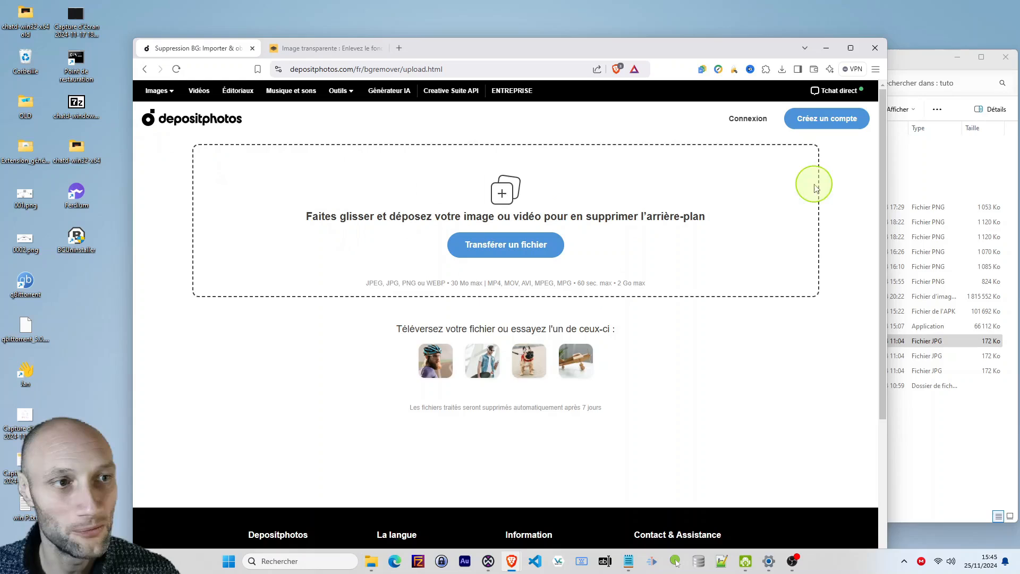
left_click(915, 63)
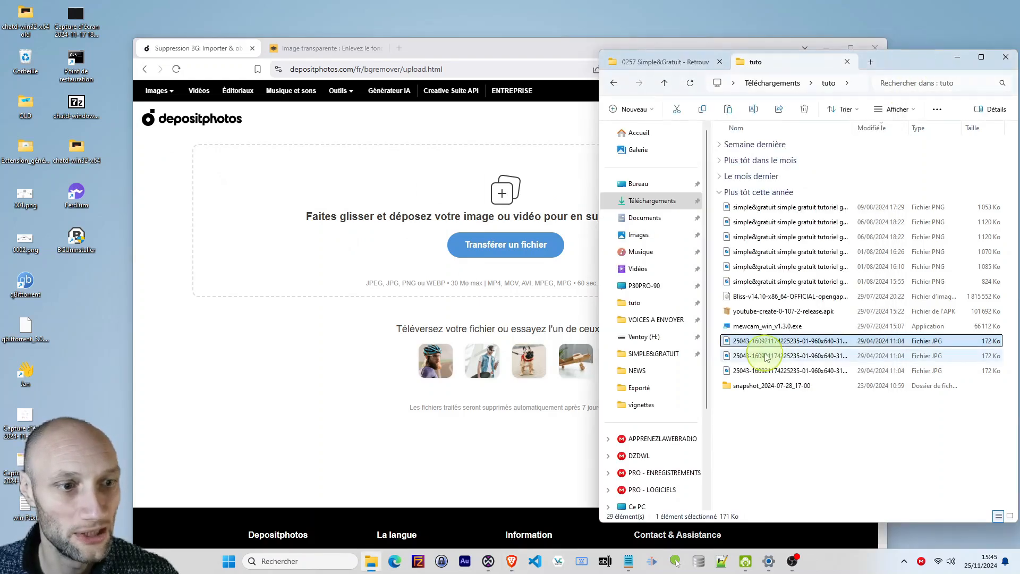
left_click_drag(769, 340, 421, 298)
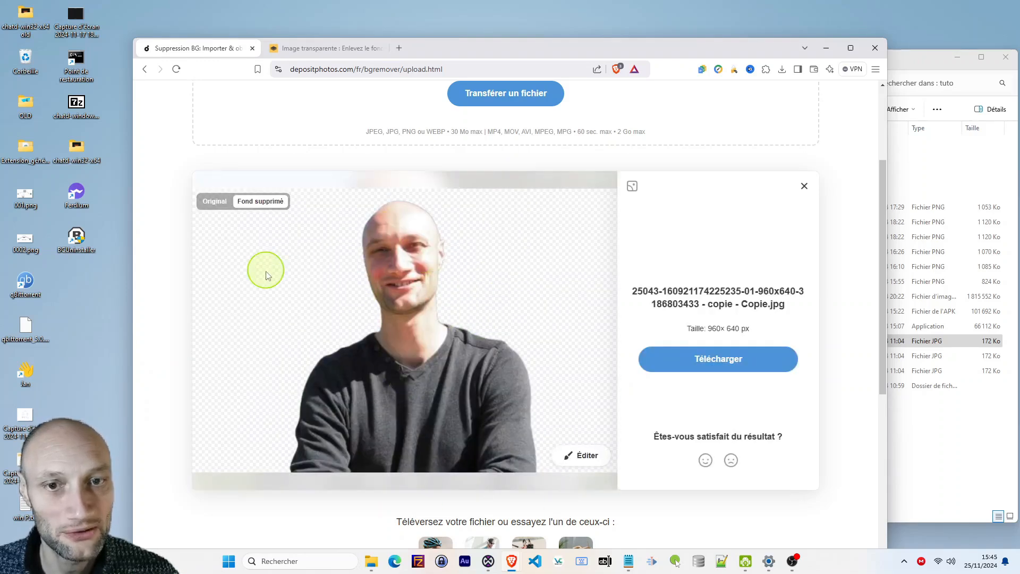
Review the portrait with its background removed and open it in the retouching editor.
scroll(394, 301, "up", 1)
scroll(394, 300, "up", 3)
scroll(396, 299, "down", 4)
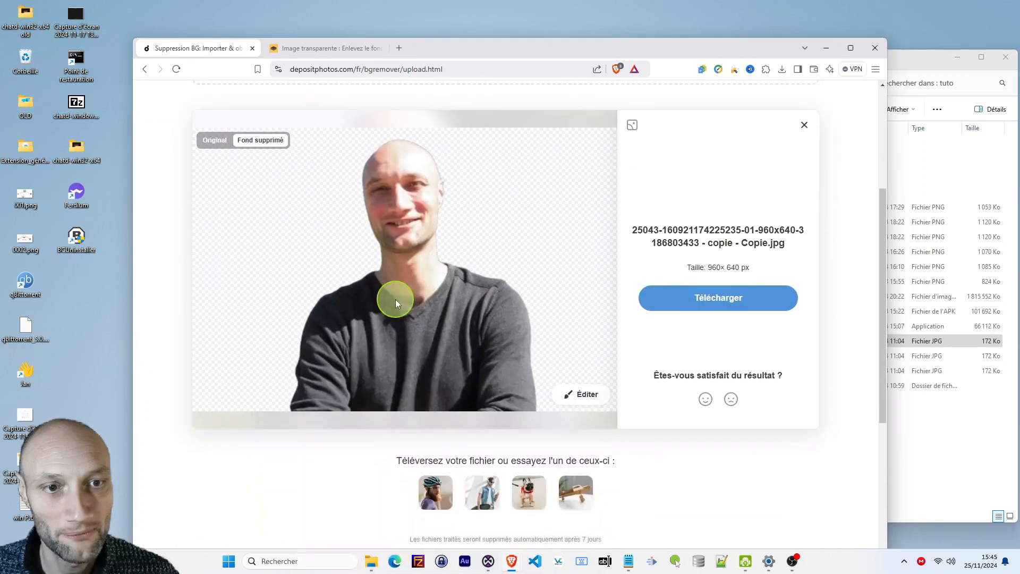
scroll(434, 316, "up", 1)
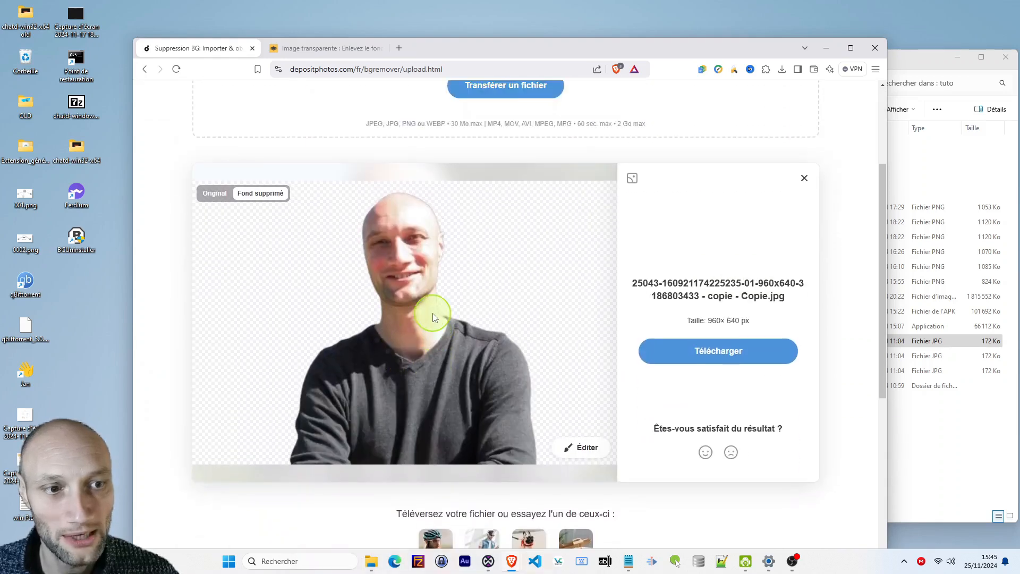
left_click(581, 449)
left_click(642, 269)
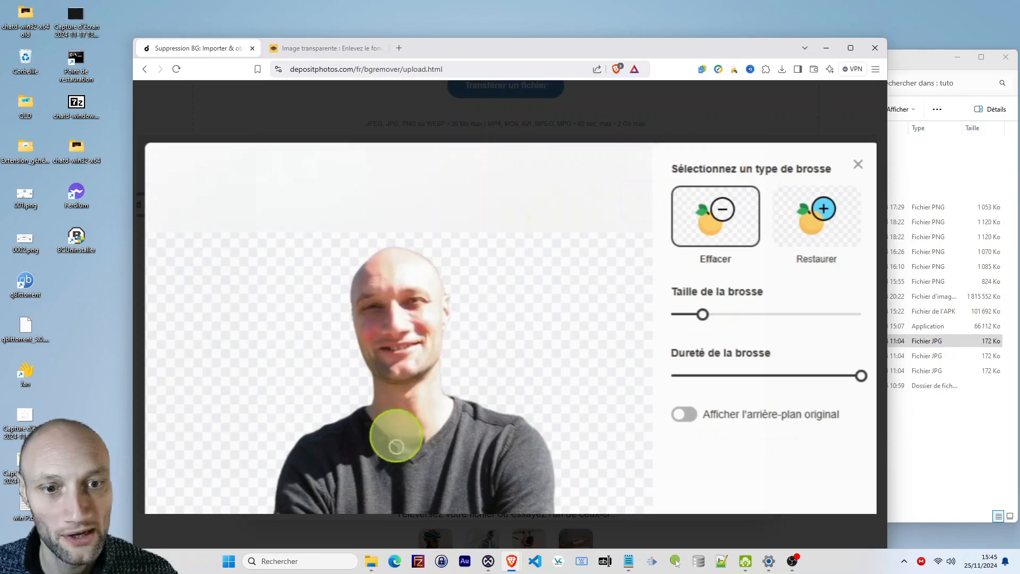
Enlarge the erase brush slightly, try a brush hardness of 38%, and return the hardness to near its maximum.
mouse_move(708, 313)
left_mouse_down()
mouse_move(679, 322)
mouse_move(799, 319)
mouse_move(716, 313)
left_mouse_up()
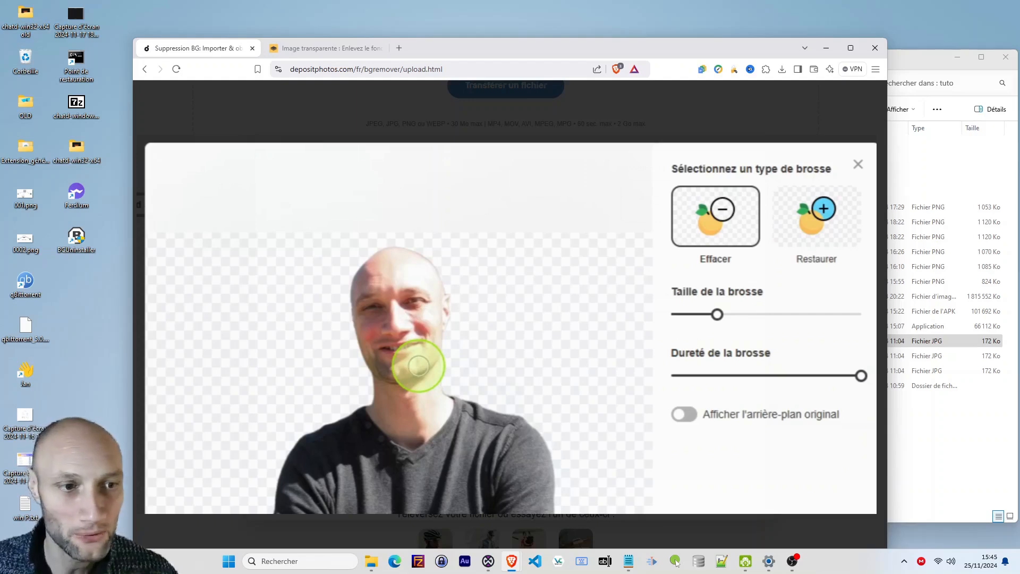
mouse_move(845, 369)
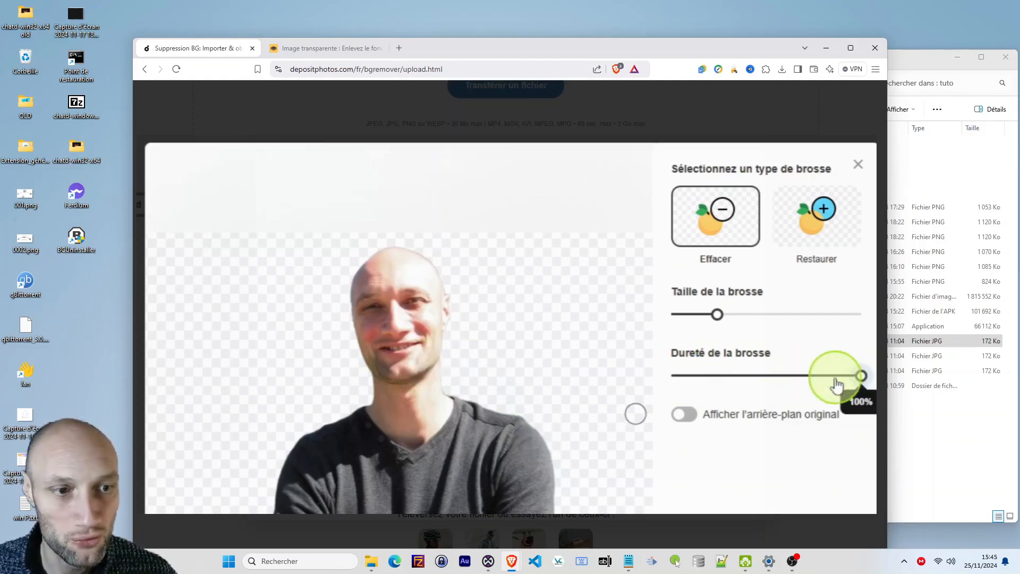
left_click_drag(856, 378, 737, 376)
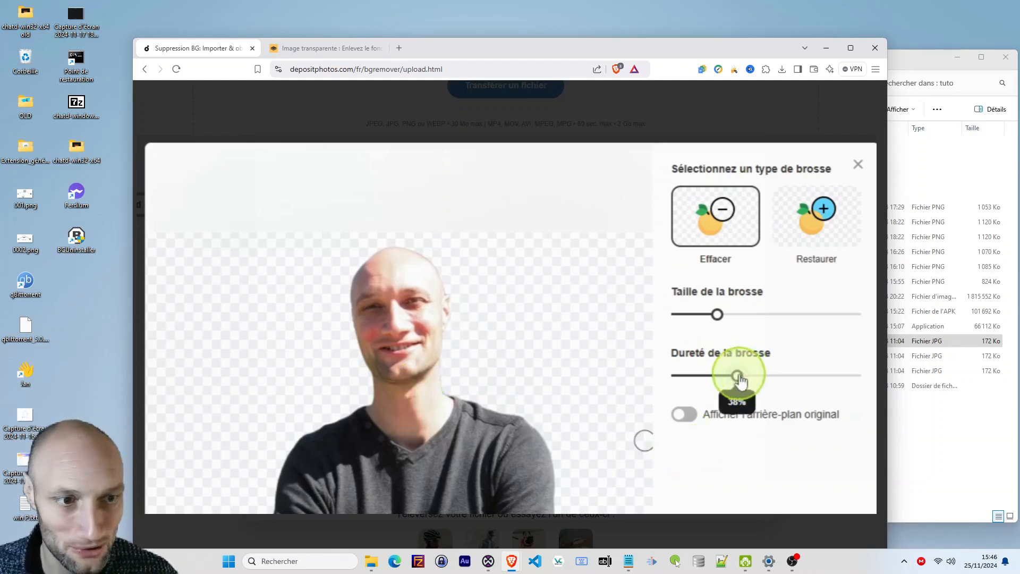
left_click_drag(736, 376, 858, 374)
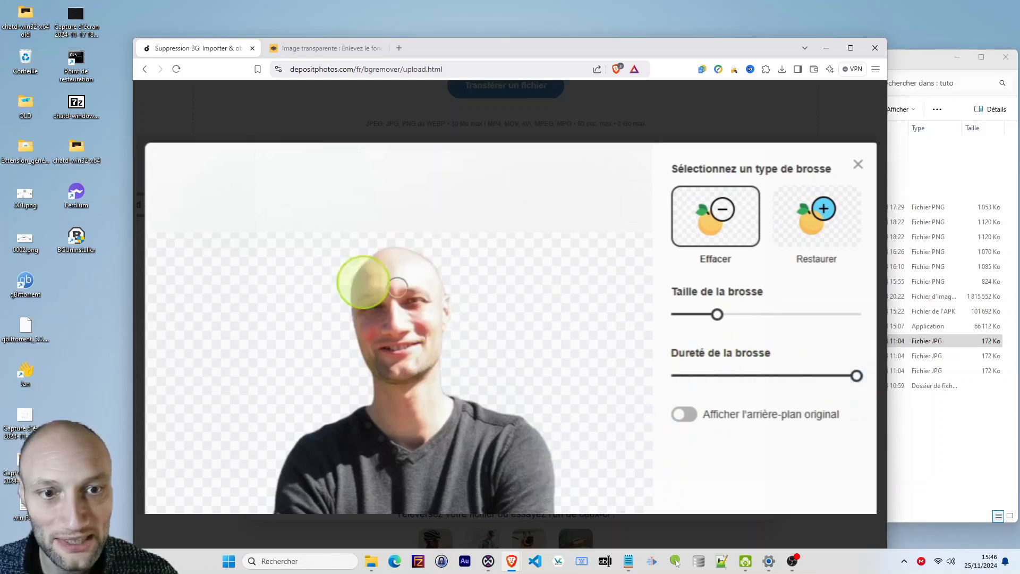
Erase two crossing strokes over the portrait and paint them back, along with much of the original background, using an enlarged restore brush.
left_click_drag(303, 252, 505, 427)
left_click_drag(457, 247, 296, 484)
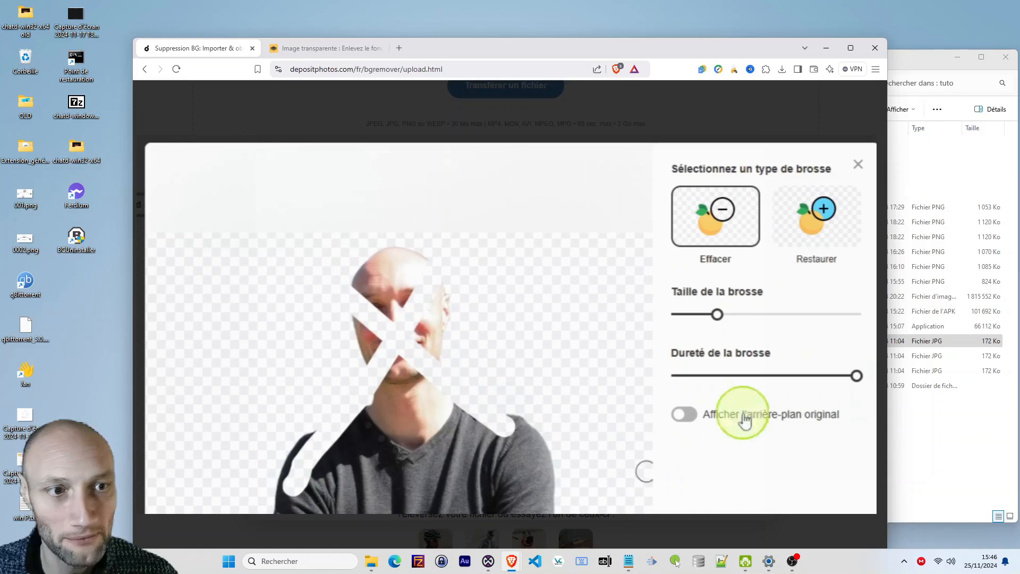
left_click(818, 217)
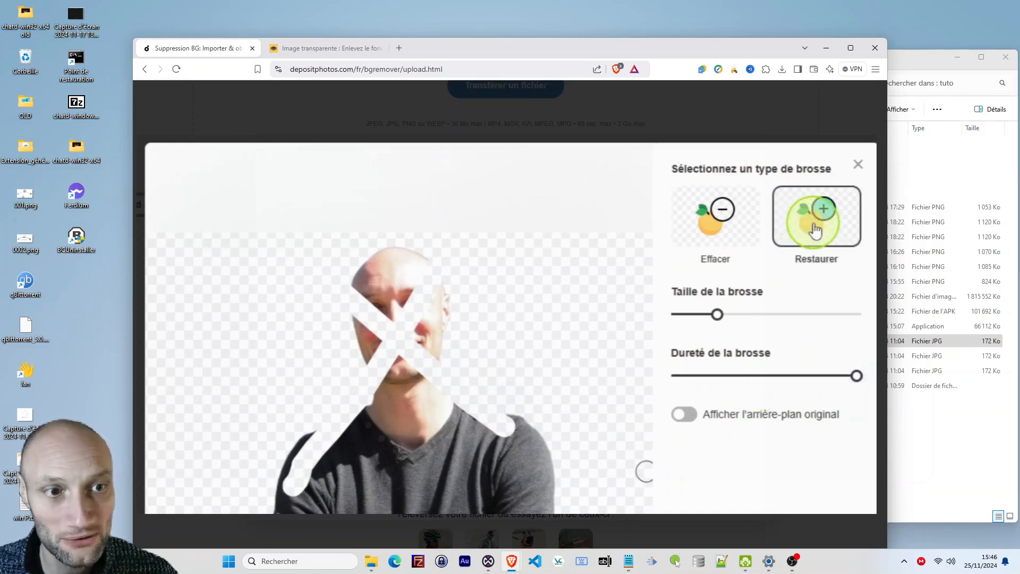
mouse_move(719, 315)
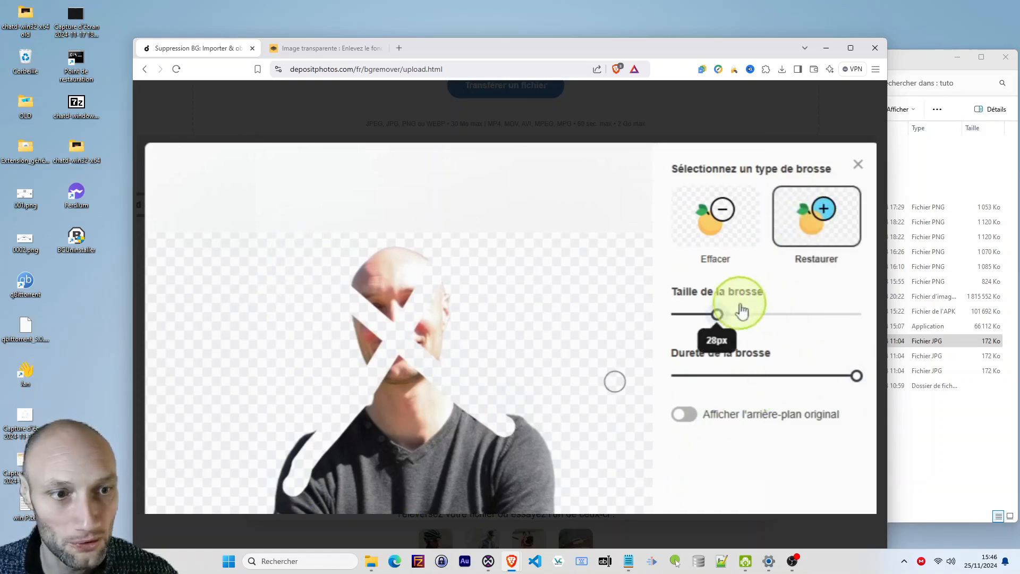
left_click_drag(718, 315, 825, 314)
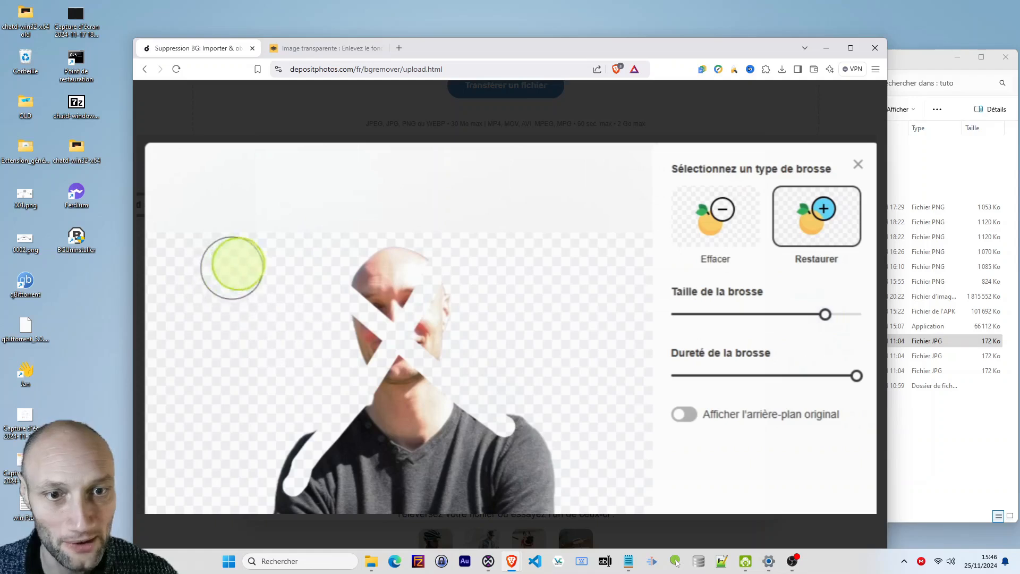
mouse_move(232, 264)
left_mouse_down()
mouse_move(398, 341)
mouse_move(645, 495)
left_mouse_up()
mouse_move(479, 215)
left_mouse_down()
mouse_move(220, 505)
mouse_move(397, 388)
mouse_move(540, 349)
mouse_move(303, 277)
mouse_move(566, 205)
mouse_move(630, 380)
left_mouse_up()
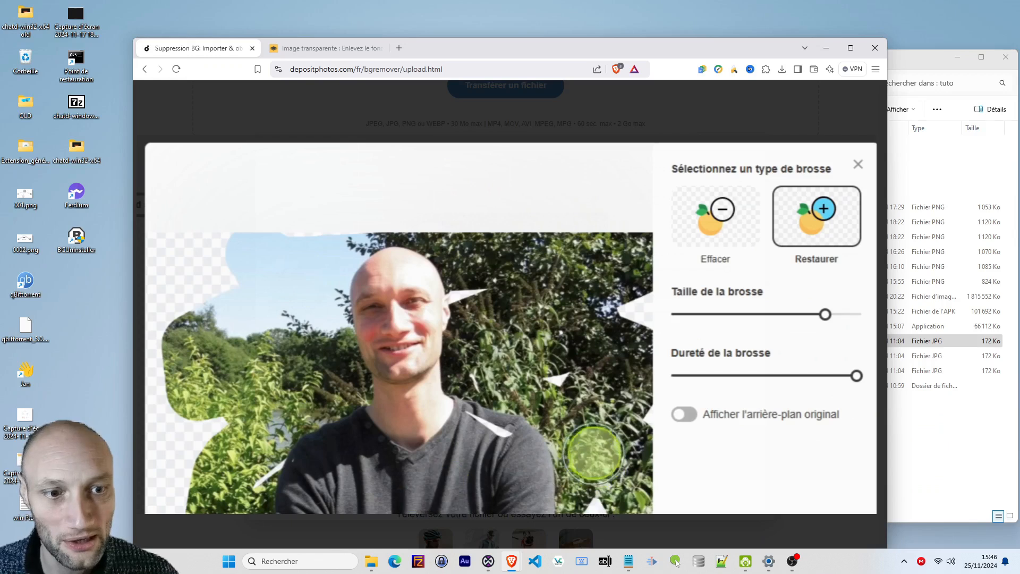
Show the original background at 19% opacity and undo all the erase and restore strokes on the portrait.
left_click(685, 416)
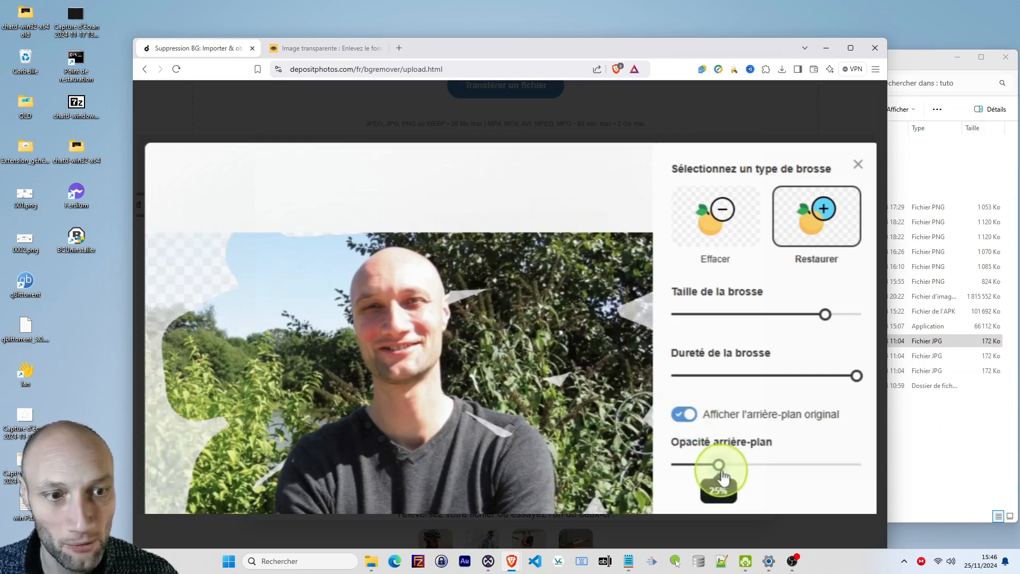
left_click_drag(719, 466, 644, 378)
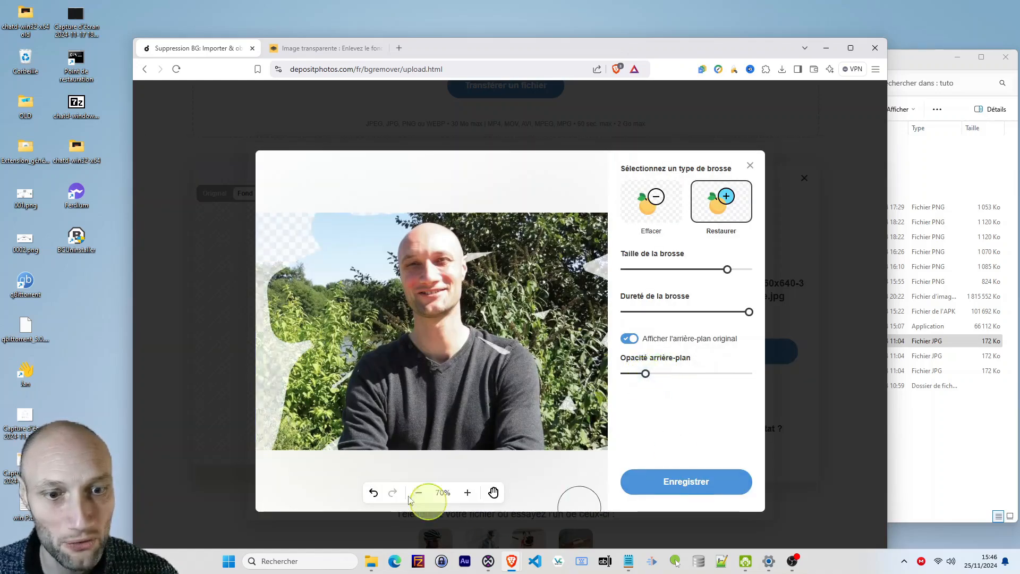
left_click(374, 493)
left_click(374, 493)
left_click(375, 493)
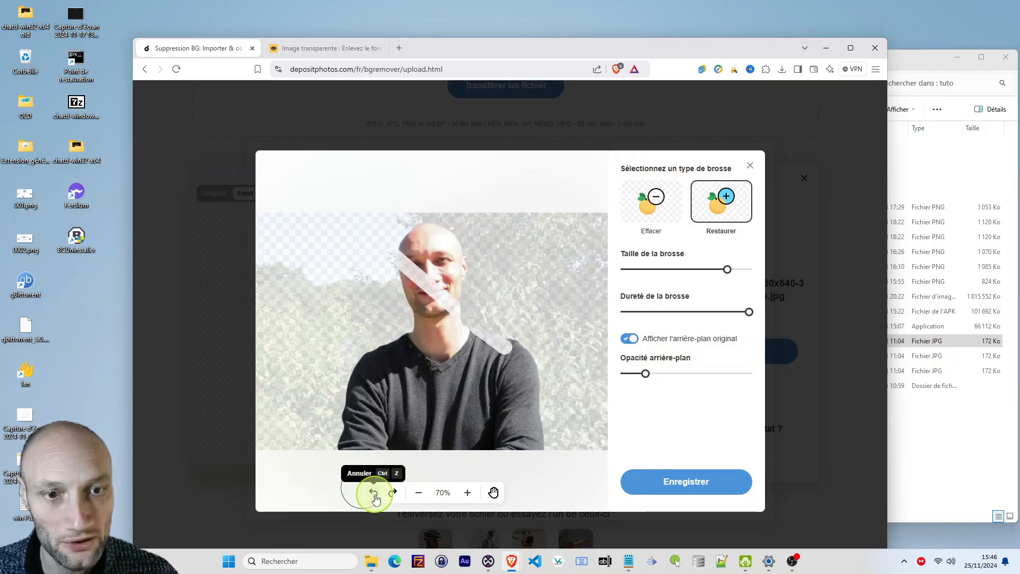
left_click(375, 493)
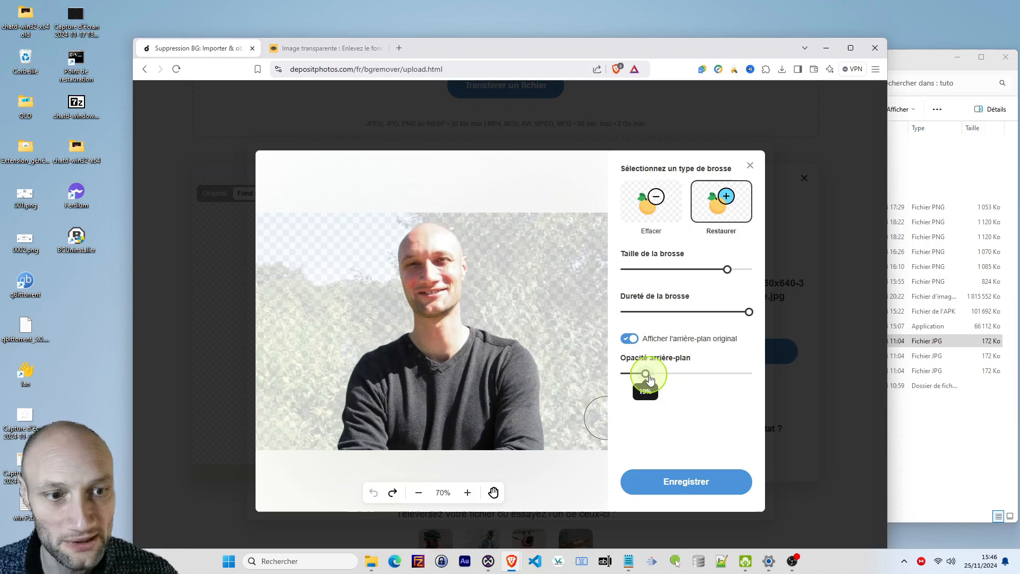
Lower the original background's opacity to the minimum and save the retouched portrait.
left_click_drag(646, 374, 598, 375)
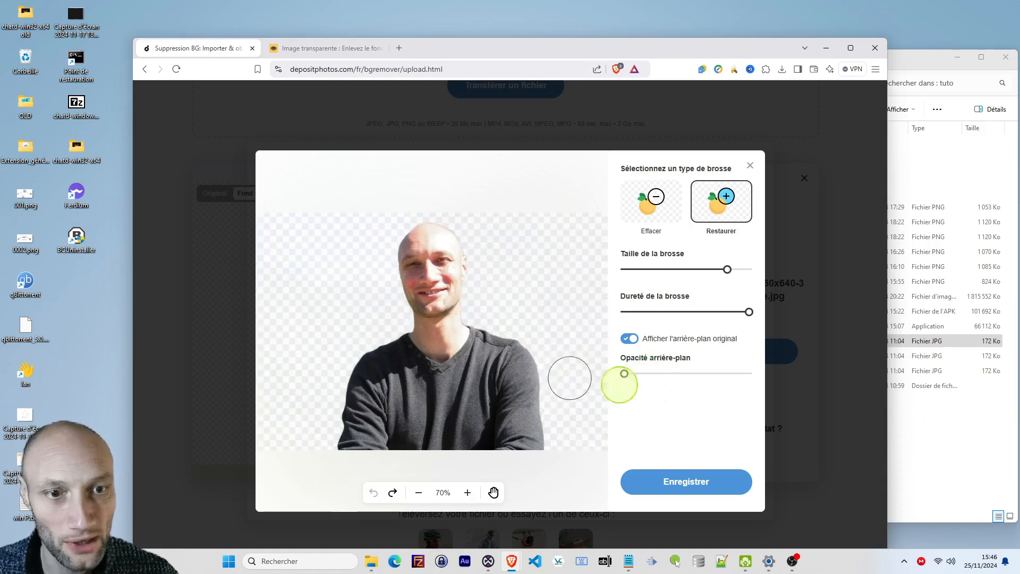
left_click(691, 484)
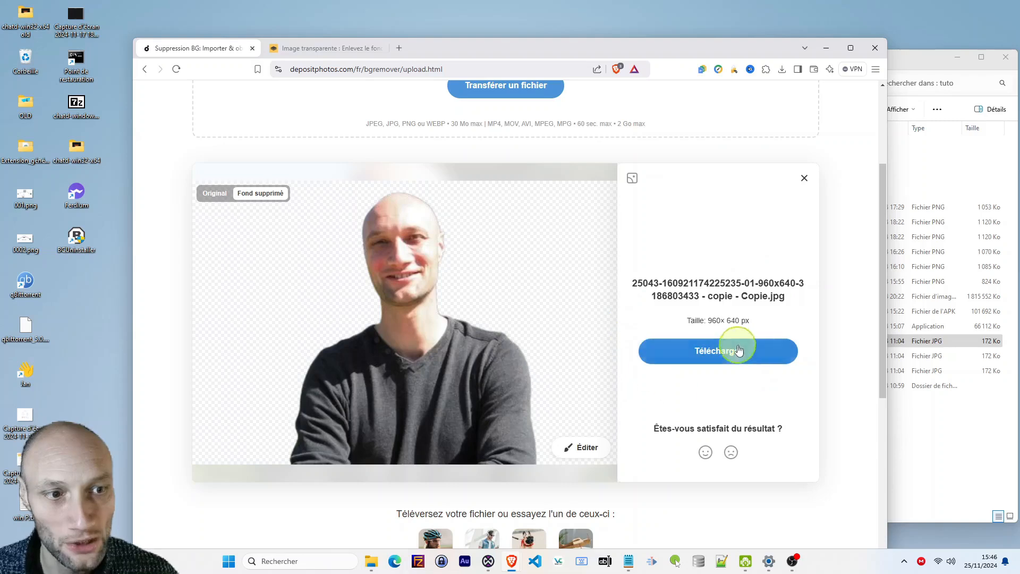
Try the site's download, dismiss the account creation offer, and save the preview image as téléchargement01.png in the tuto folder.
left_click(730, 360)
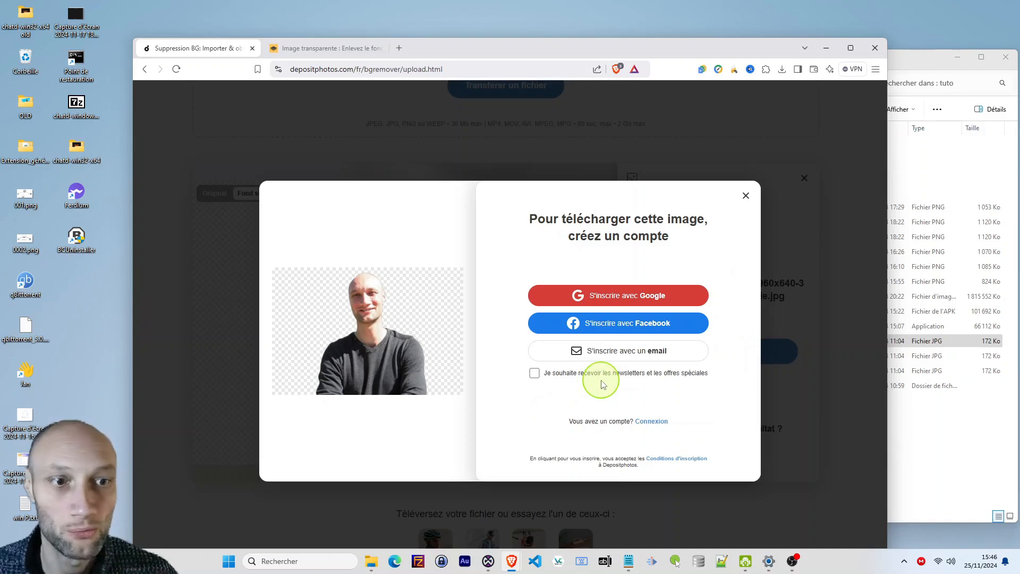
left_click(747, 198)
right_click(395, 323)
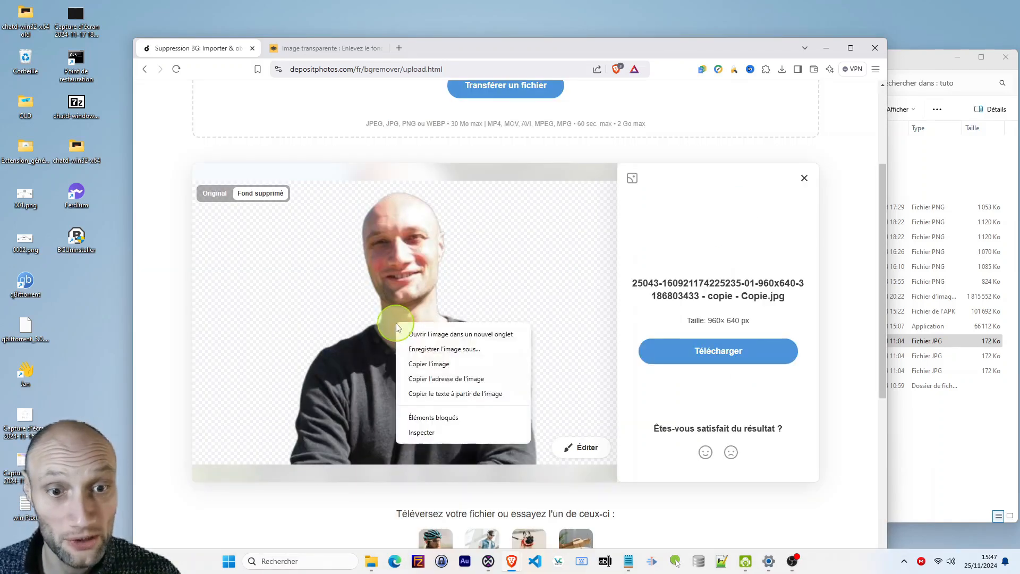
left_click(434, 350)
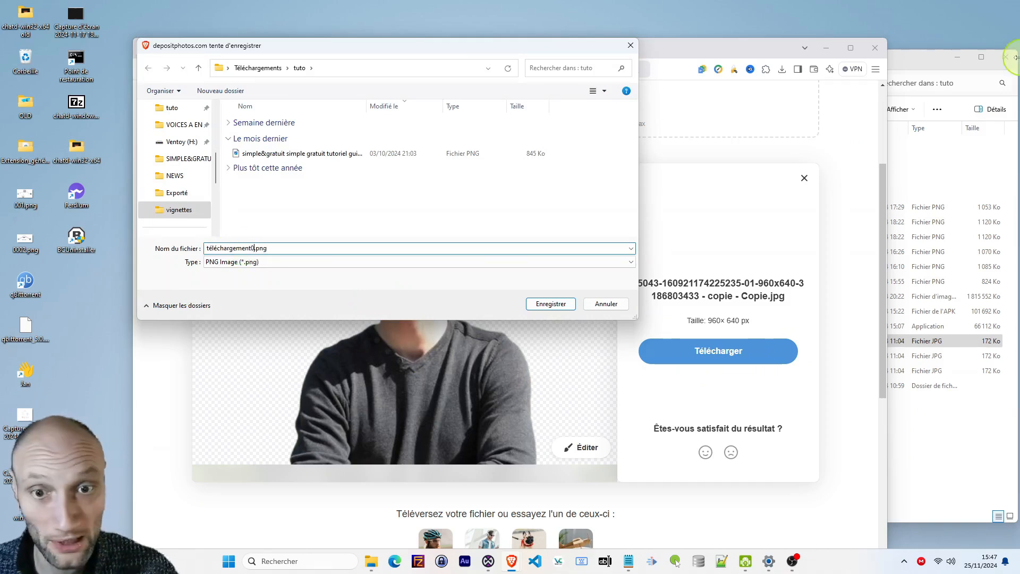
key("Return")
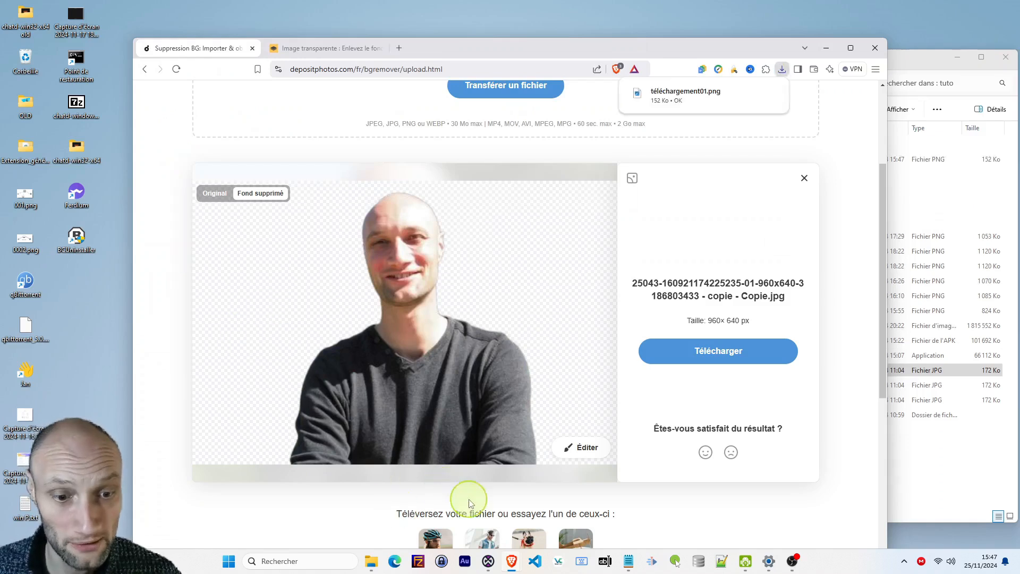
Open téléchargement01.png from the tuto folder in a maximized photo viewer, inspect the cutout's edges up close, and minimize the viewer.
left_click(371, 561)
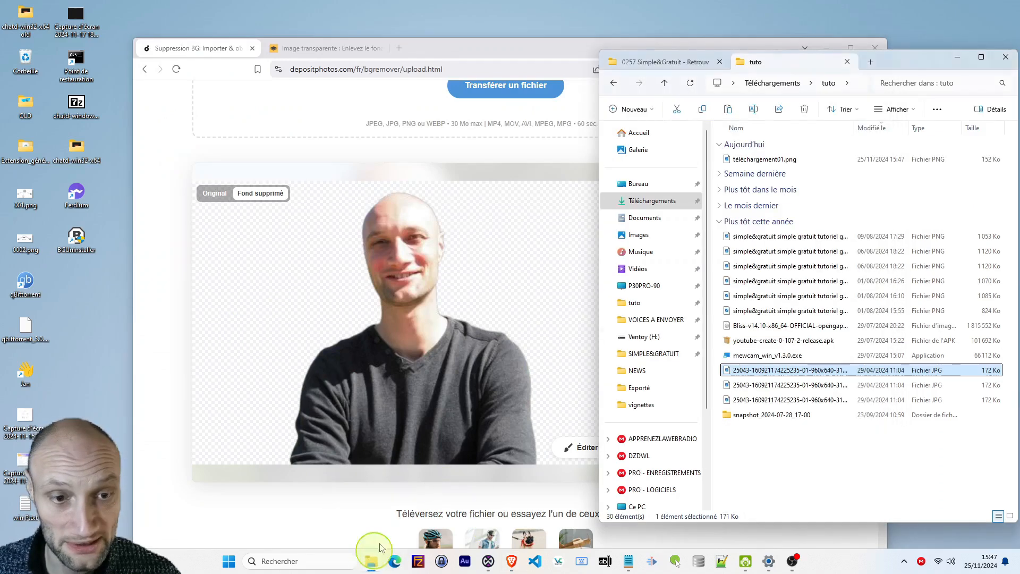
left_click(774, 159)
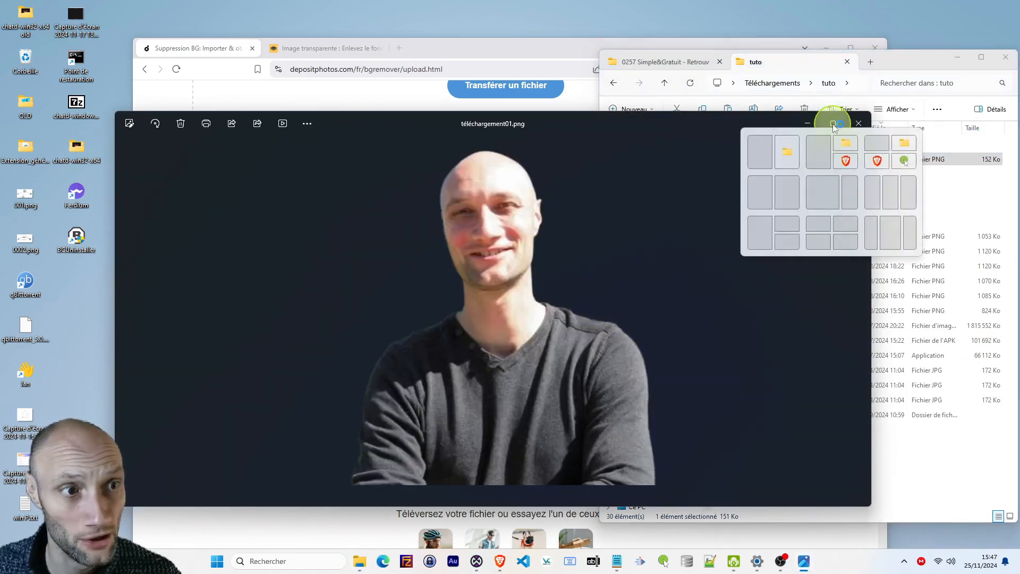
left_click(829, 125)
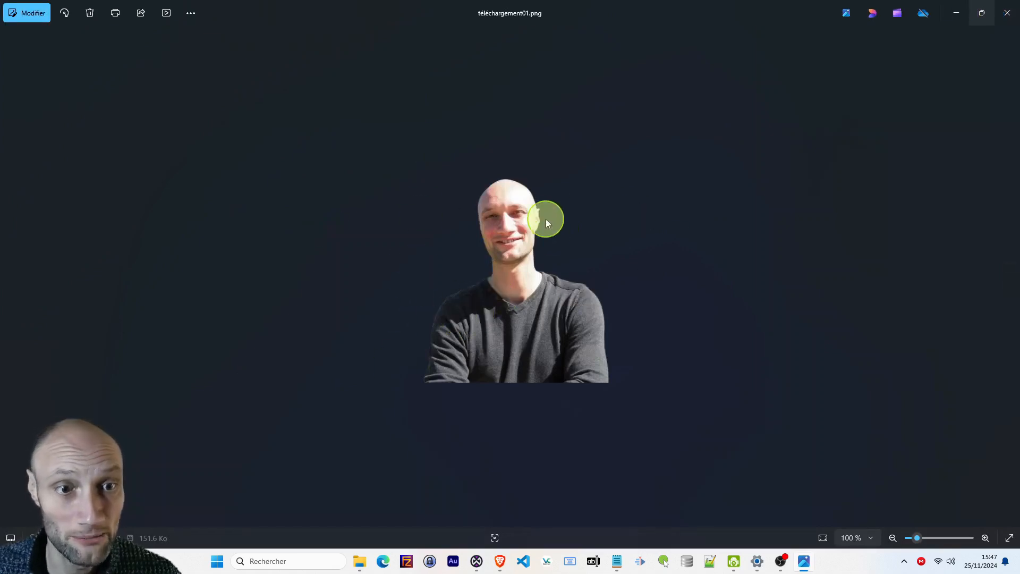
scroll(536, 312, "up", 4)
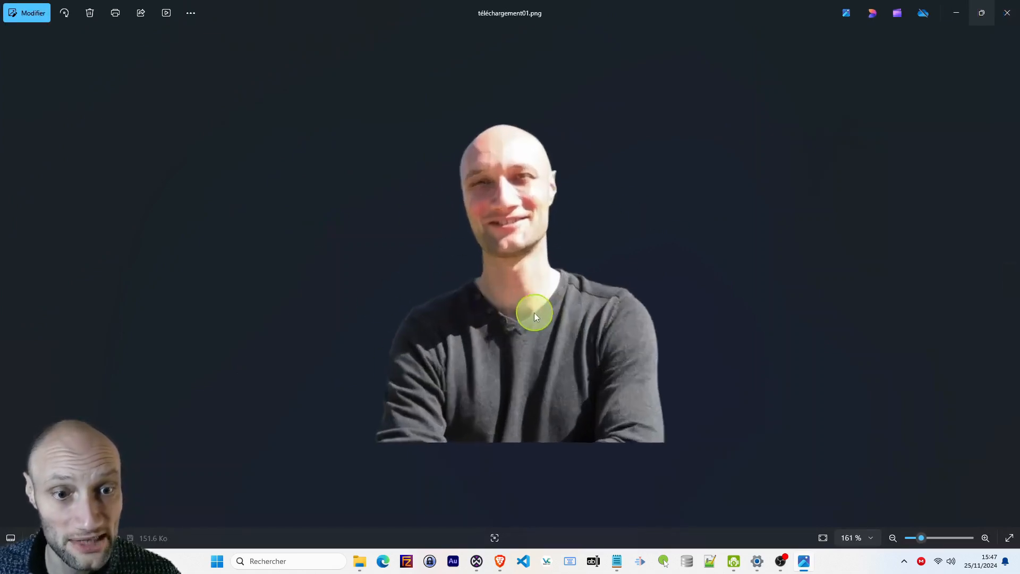
scroll(556, 231, "down", 2)
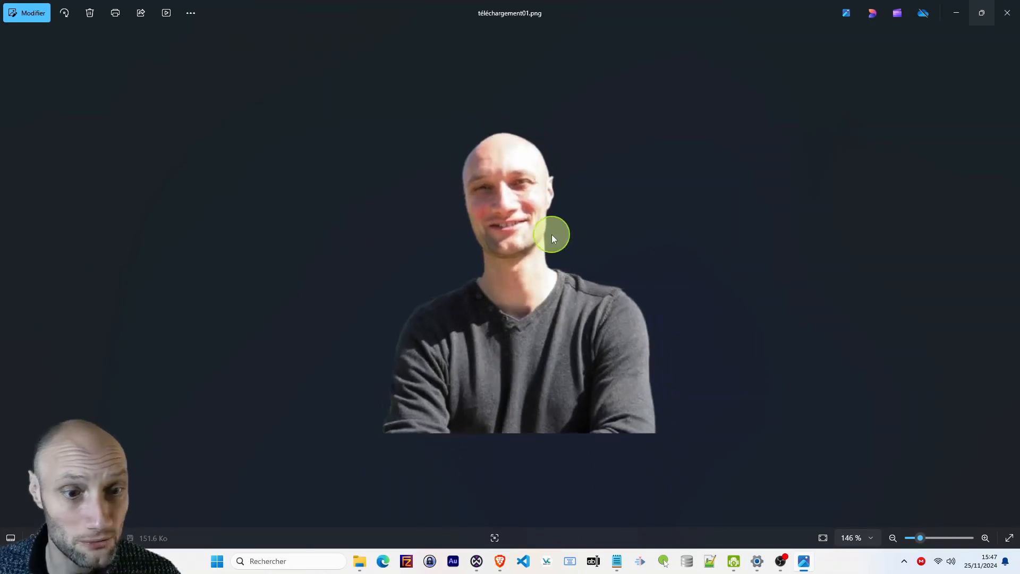
scroll(542, 276, "up", 3)
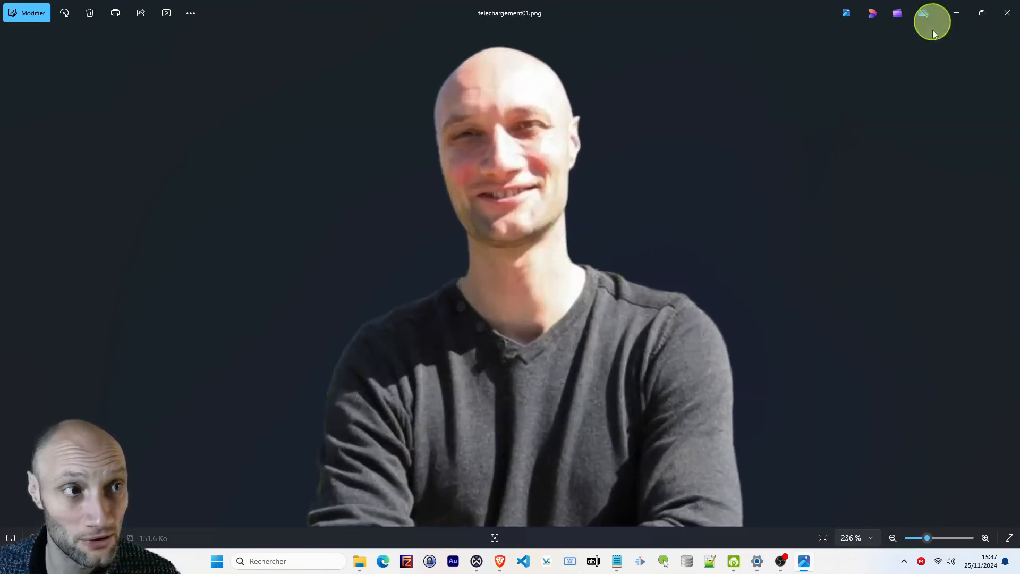
scroll(722, 225, "down", 3)
left_click(956, 21)
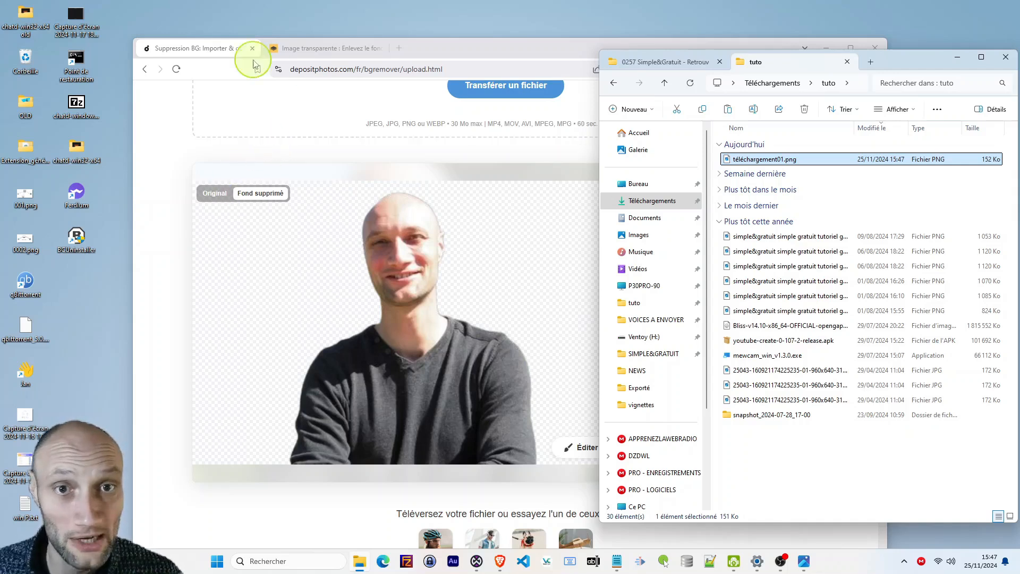
Upload the portrait JPG from the tuto folder to remove.bg and save the 612 × 408 px cutout under its suggested file name.
left_click(308, 49)
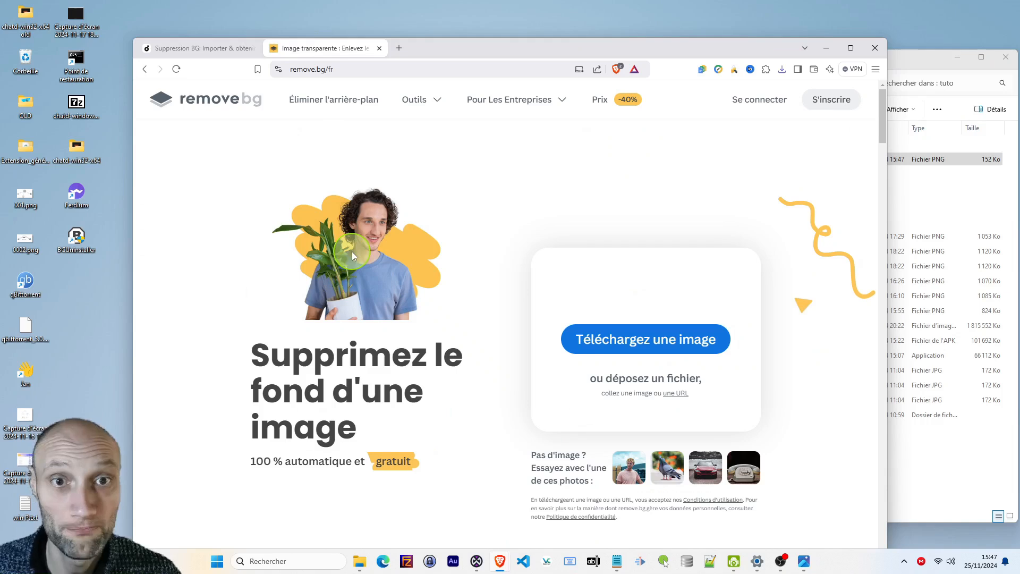
left_click(917, 65)
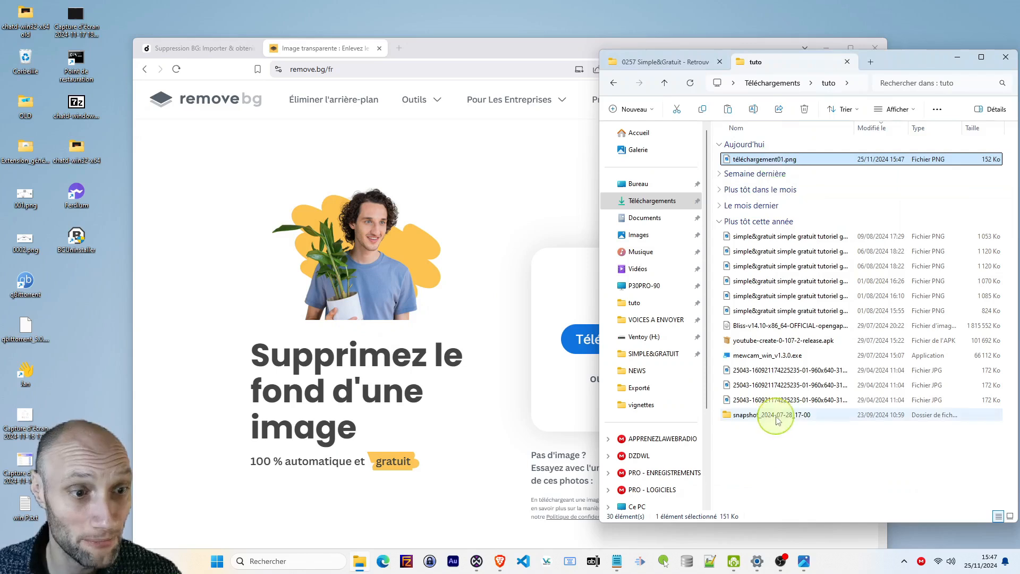
left_click_drag(787, 373, 349, 334)
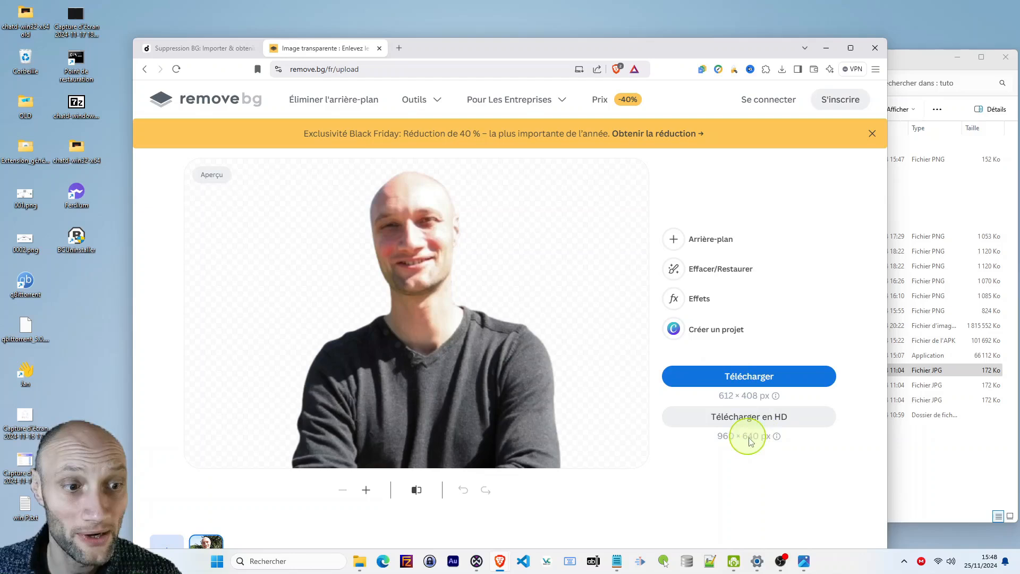
left_click(743, 390)
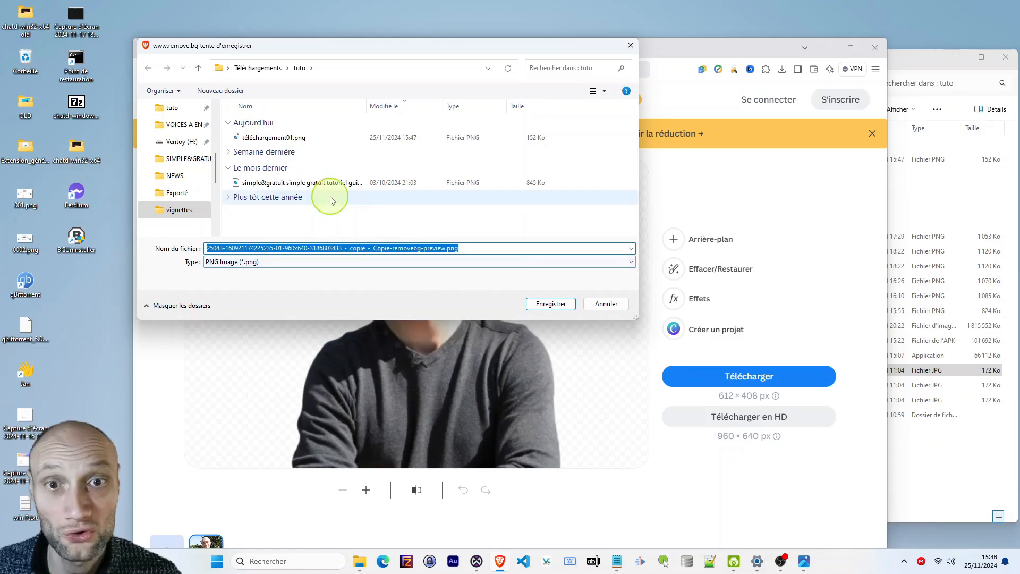
left_click(548, 304)
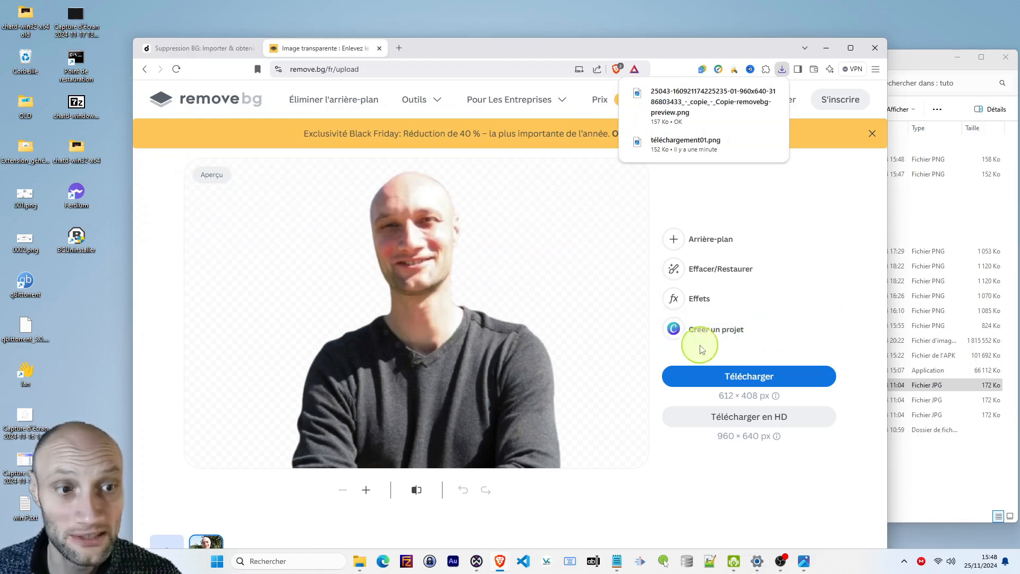
Add a shadow effect to the cutout, lower its opacity, and close the effects settings.
left_click(695, 294)
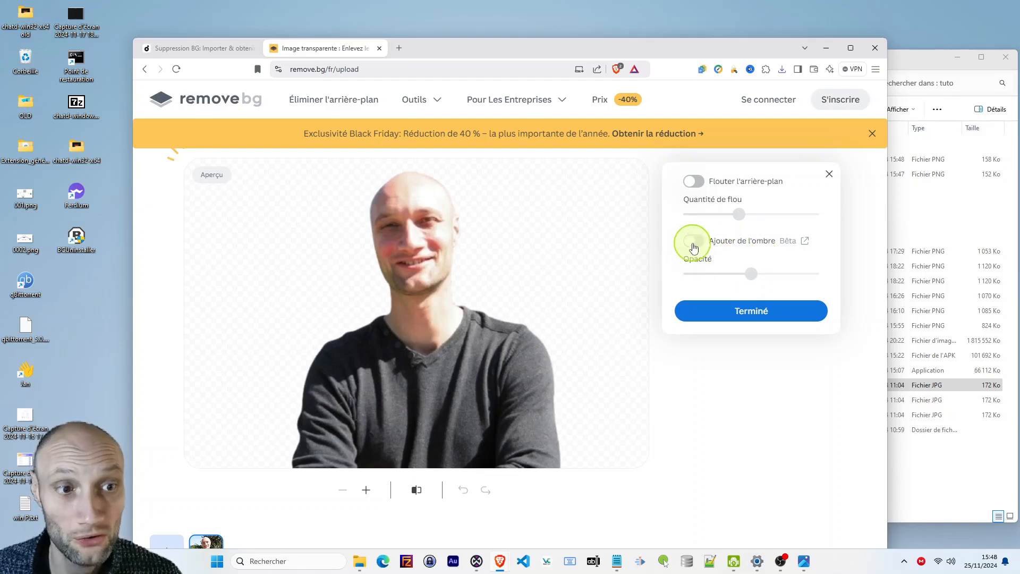
left_click_drag(751, 273, 702, 277)
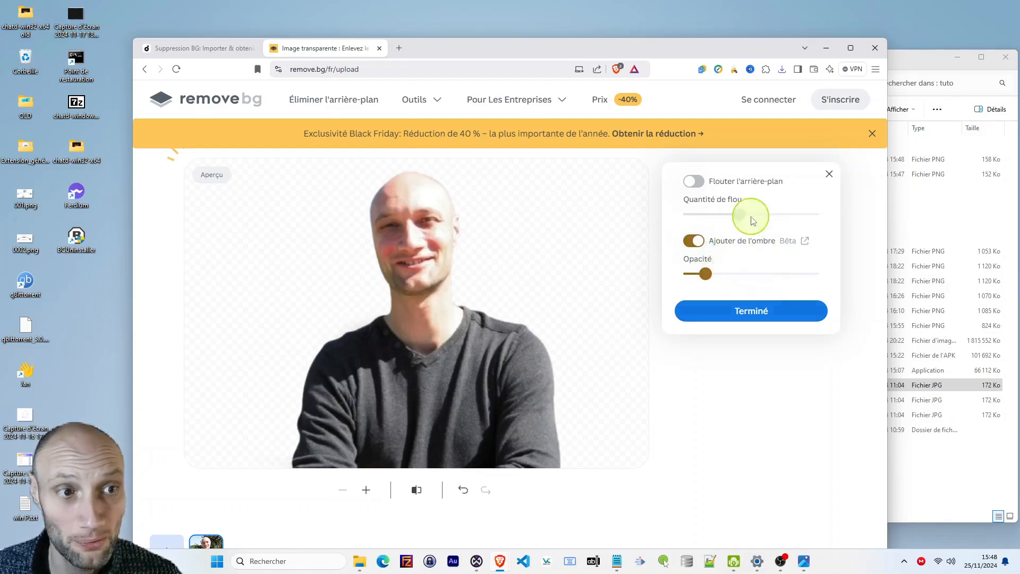
left_click(830, 175)
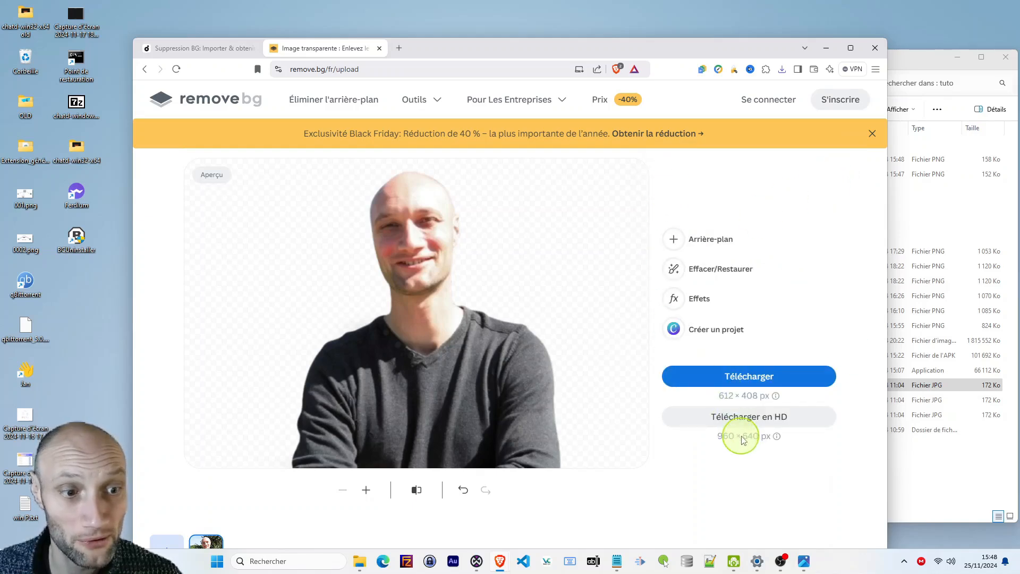
Check the requirements for downloading the 960 × 640 px HD image and look over the site's offerings for businesses.
left_click(750, 417)
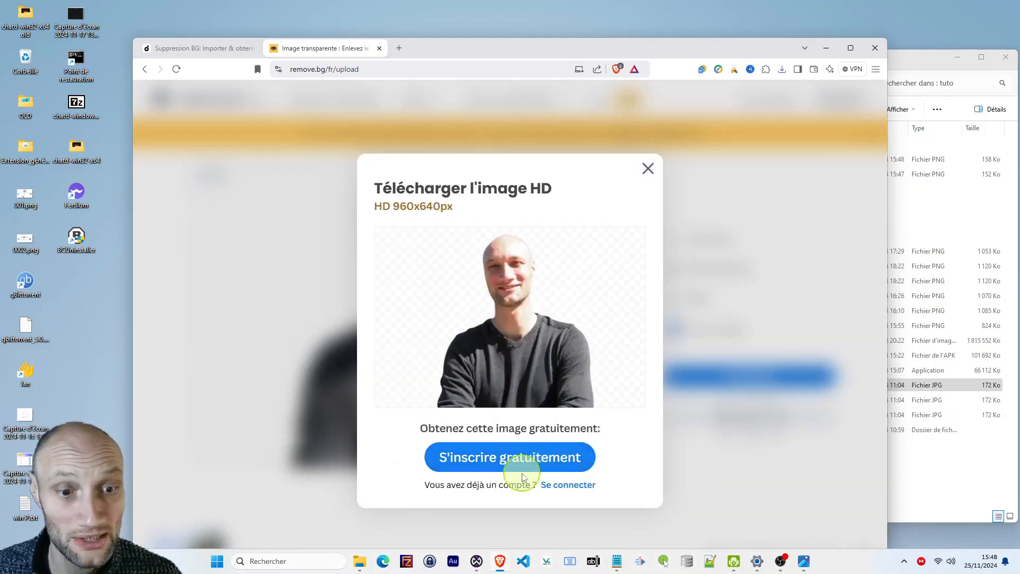
left_click(647, 173)
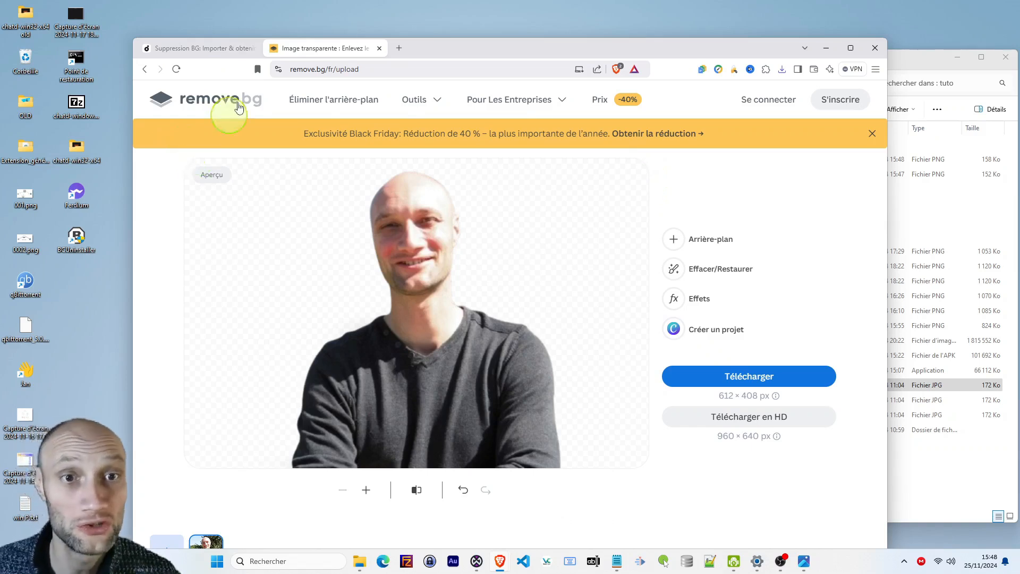
left_click(520, 104)
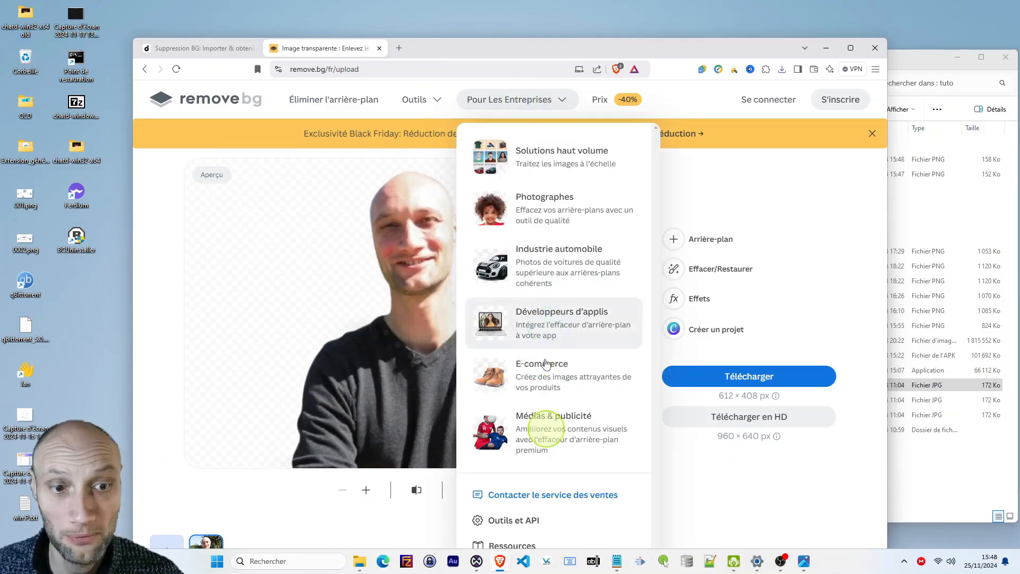
left_click(179, 267)
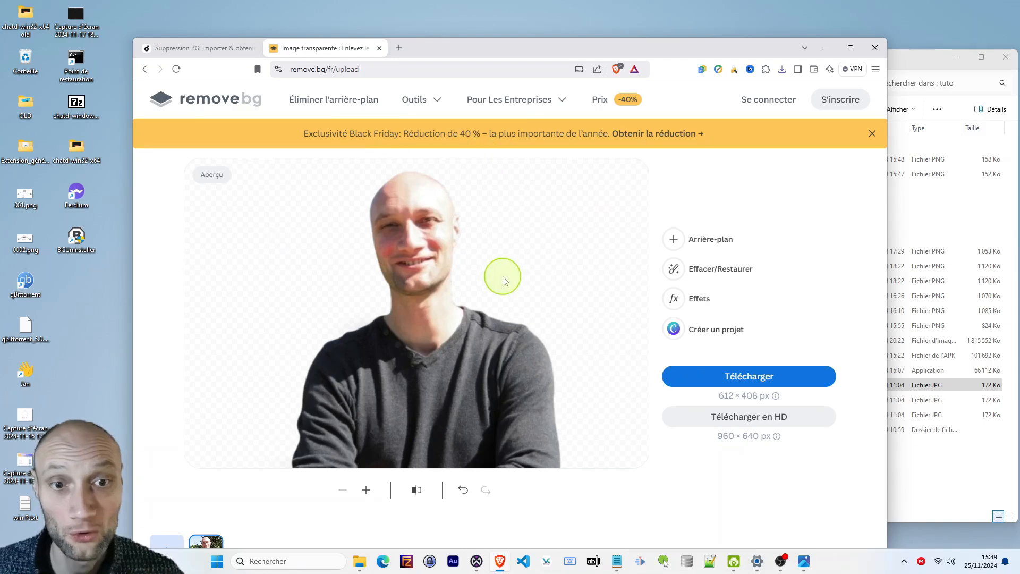